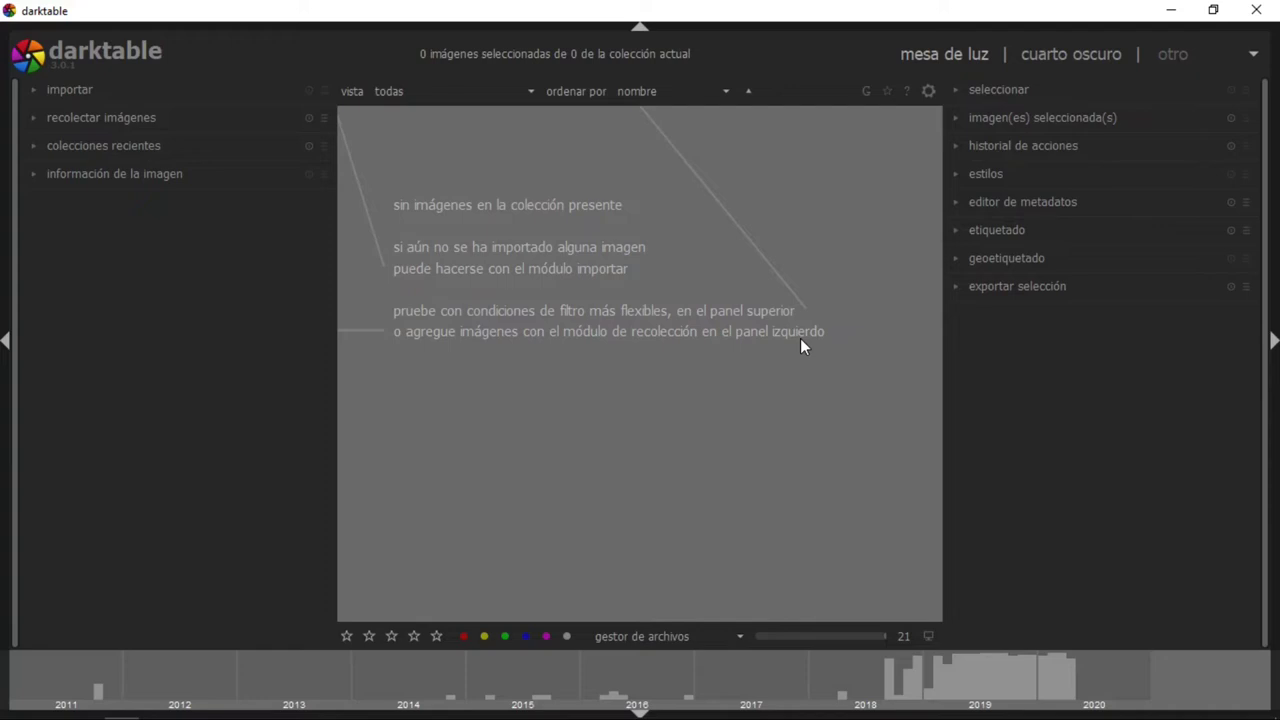
In global preferences, keep Español as the interface language and the darktable theme
{"action": "left_click", "coordinate": [925, 97]}
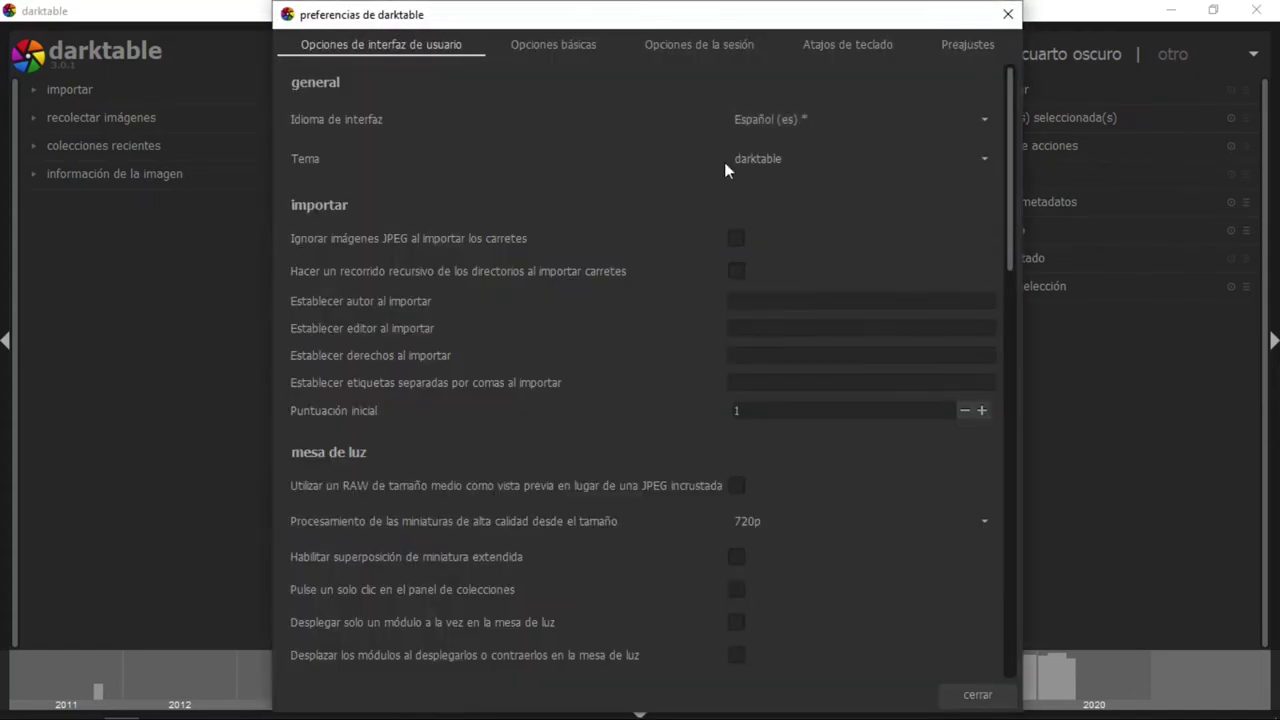
{"action": "left_click", "coordinate": [877, 120]}
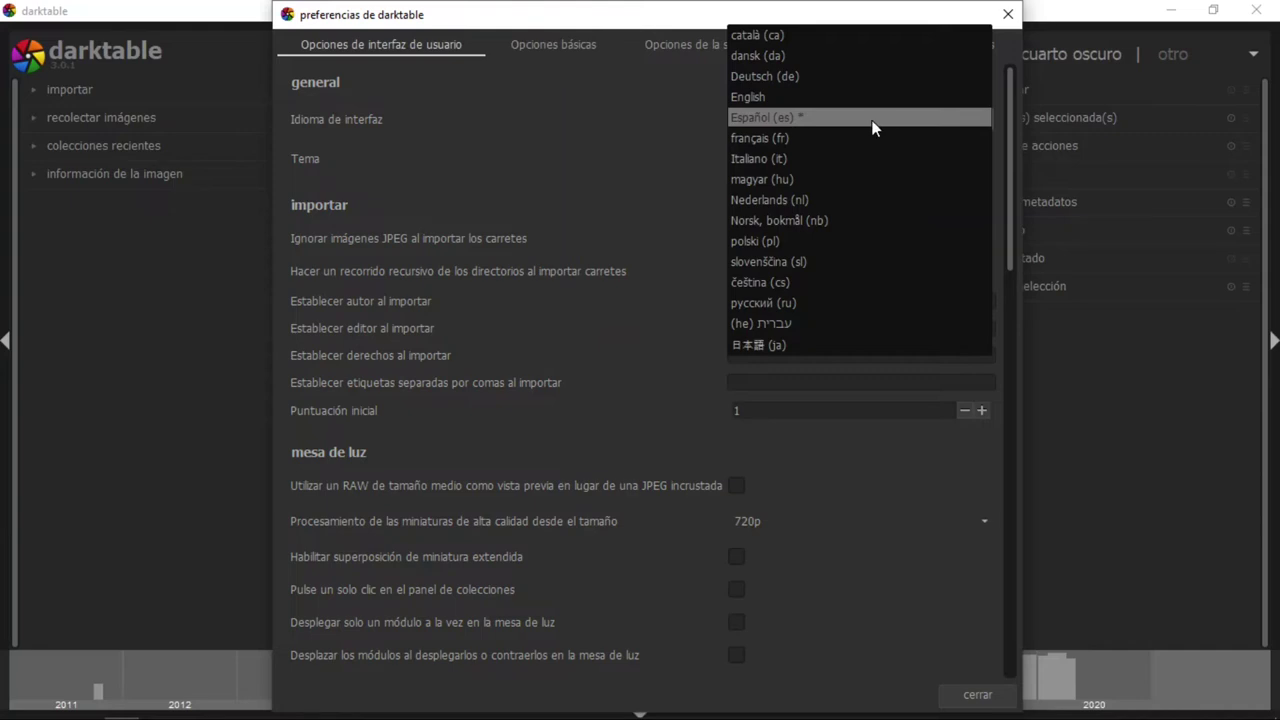
{"action": "left_click", "coordinate": [753, 116]}
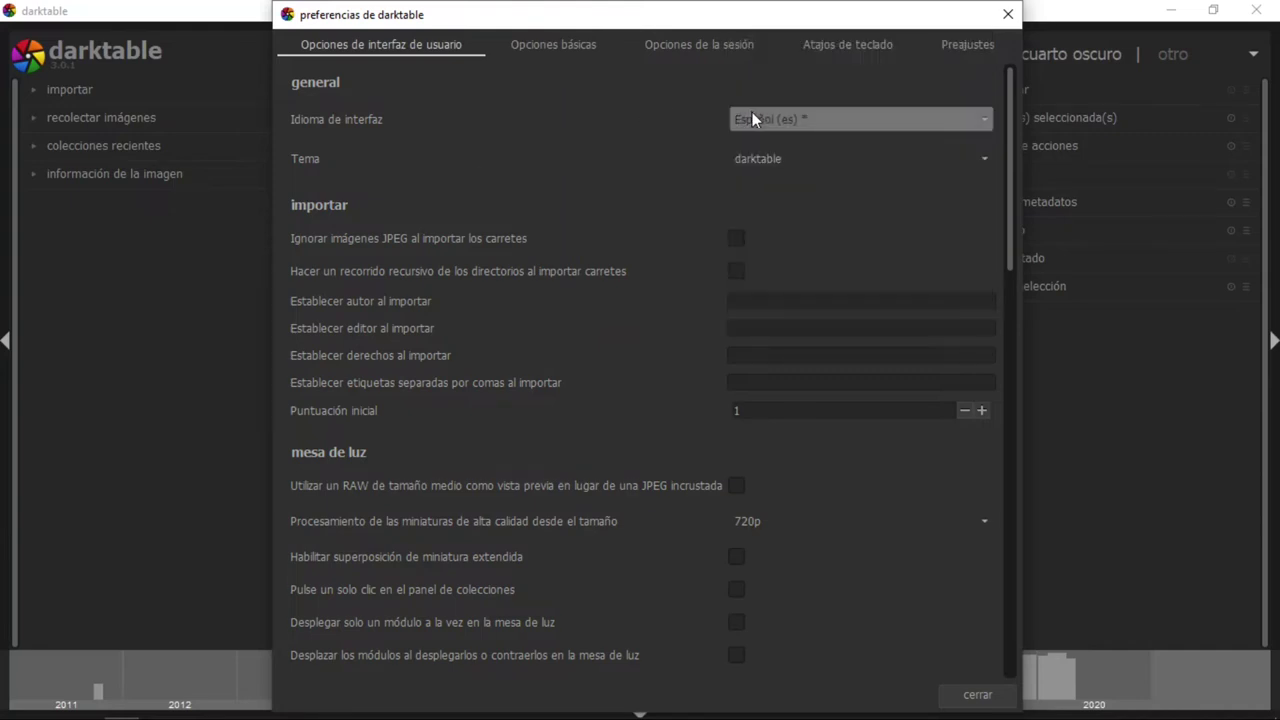
{"action": "left_click", "coordinate": [800, 162]}
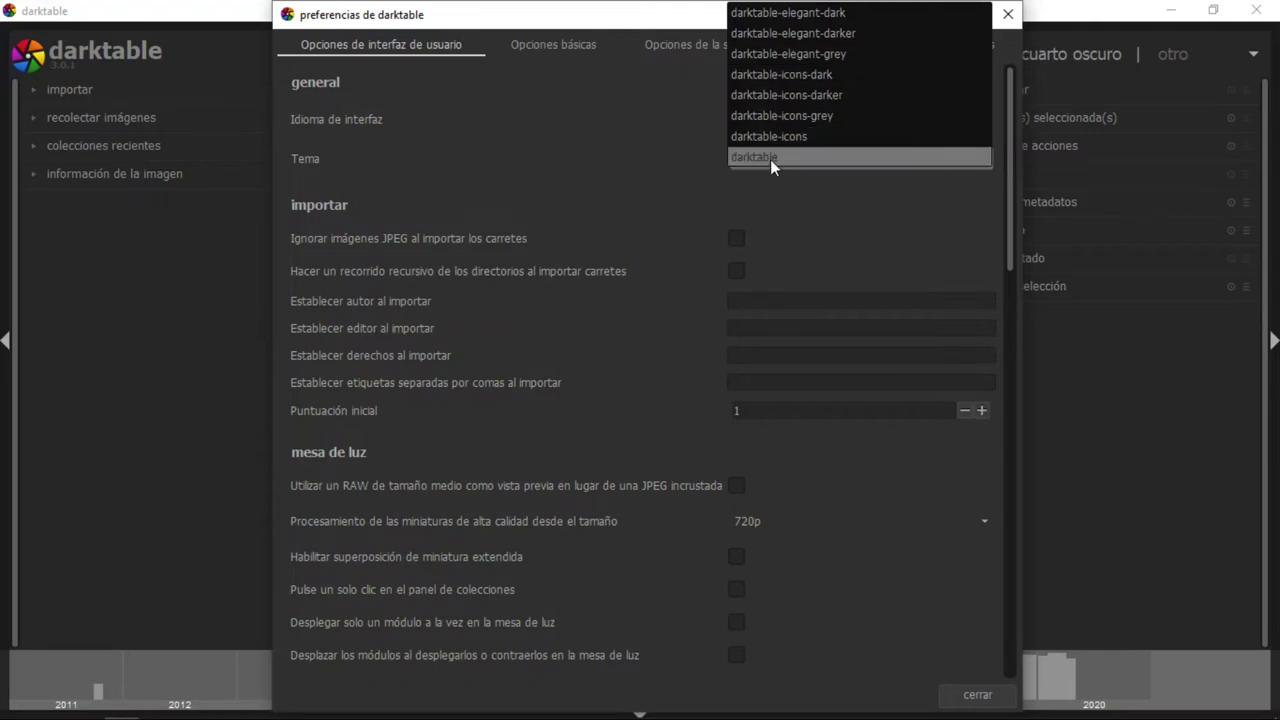
{"action": "left_click", "coordinate": [770, 159]}
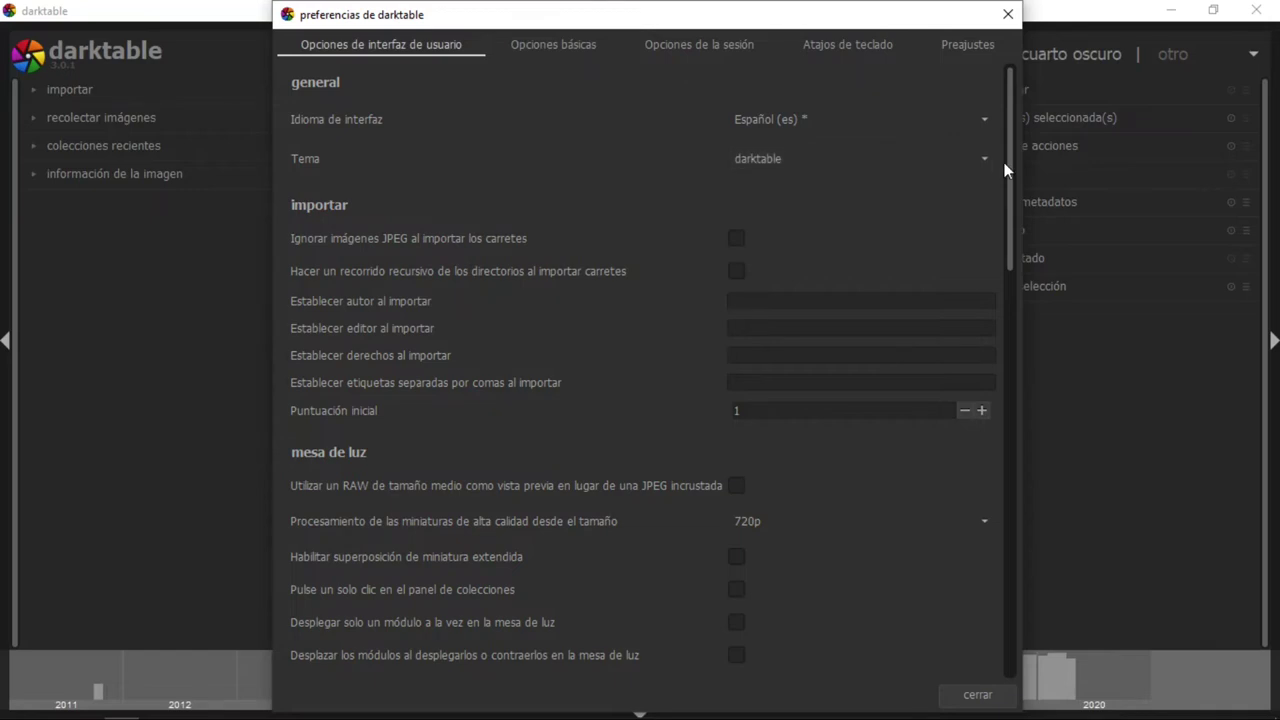
{"action": "mouse_move", "coordinate": [1009, 163]}
{"action": "left_mouse_down"}
{"action": "mouse_move", "coordinate": [992, 530]}
{"action": "mouse_move", "coordinate": [1020, 478]}
{"action": "mouse_move", "coordinate": [1005, 157]}
{"action": "left_mouse_up"}
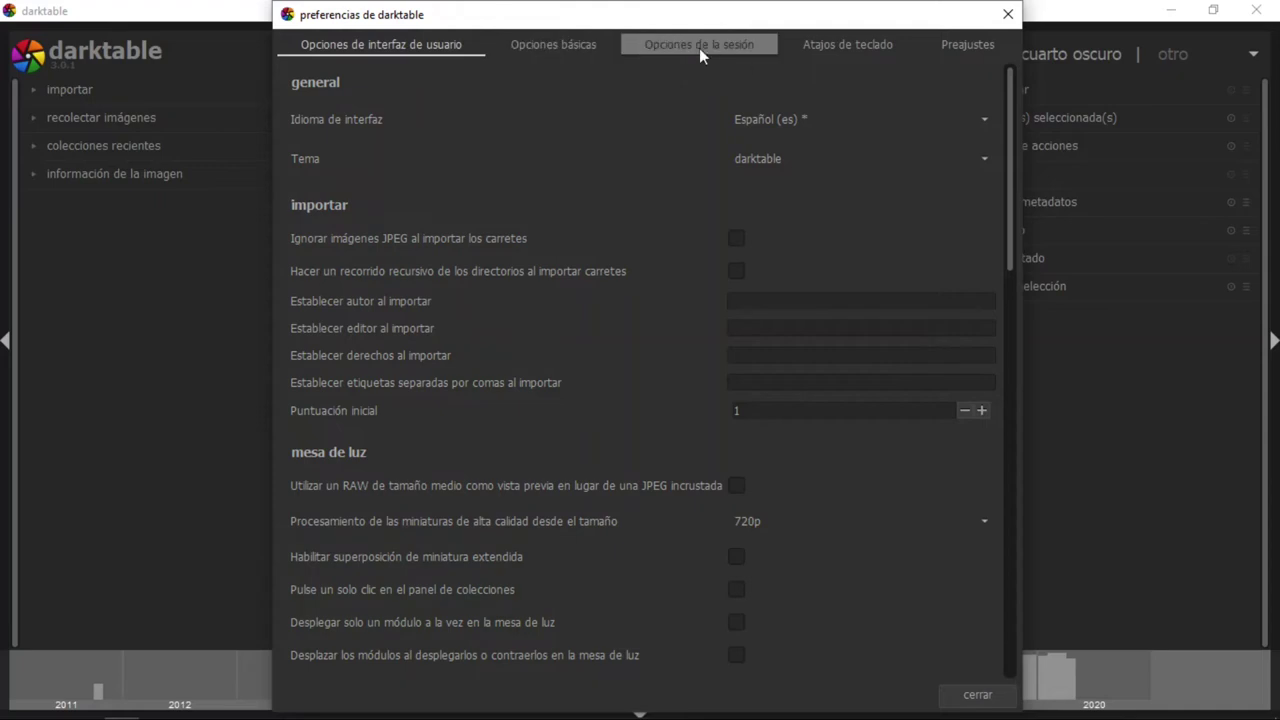
Close preferences, extend the timeline back to 09/2018 and expand the import module
{"action": "left_click", "coordinate": [977, 694]}
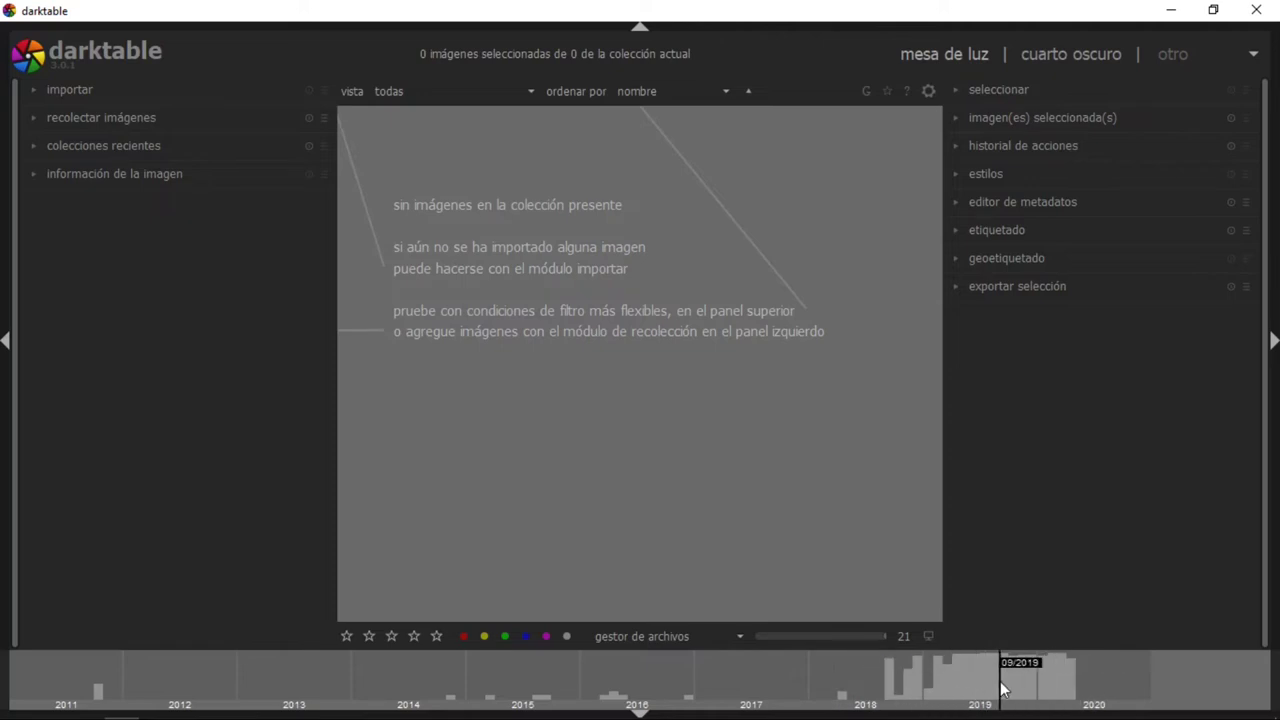
{"action": "left_click_drag", "start_coordinate": [1097, 690], "coordinate": [888, 703]}
{"action": "left_click", "coordinate": [86, 92]}
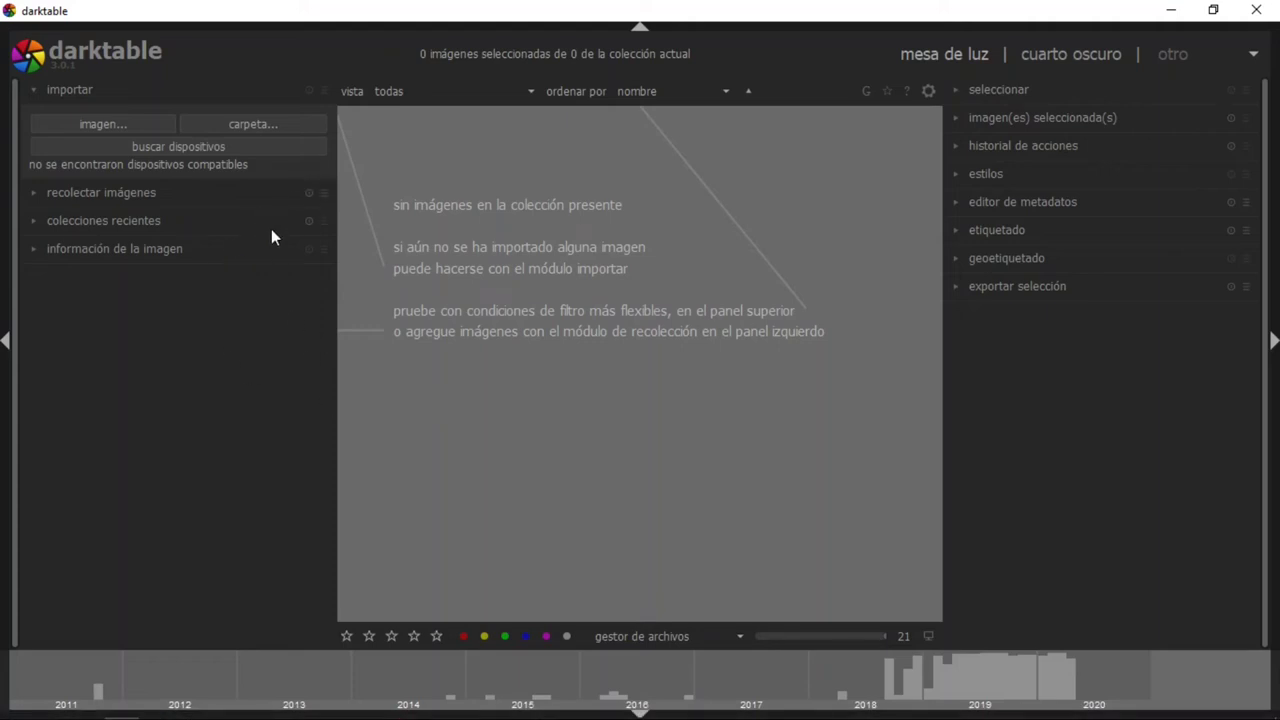
Import the whole 29marzo folder into the collection via 'carpeta...'
{"action": "left_click", "coordinate": [271, 127]}
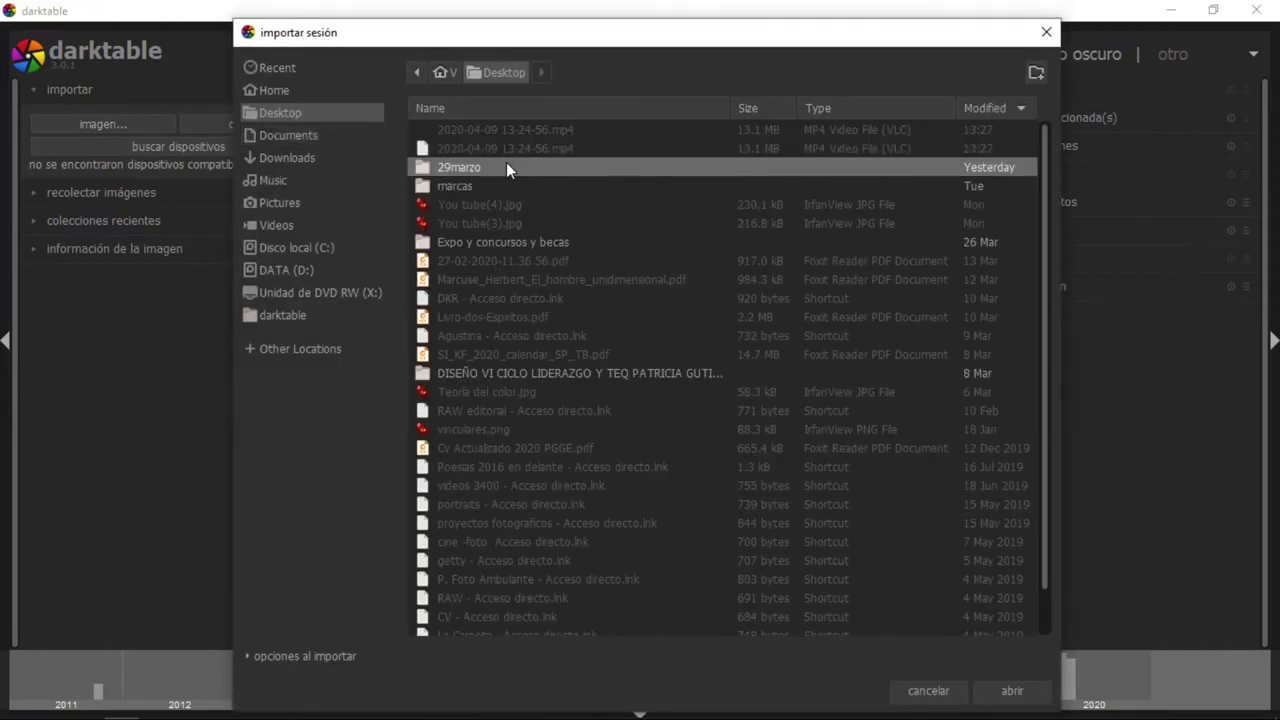
{"action": "left_click", "coordinate": [501, 165]}
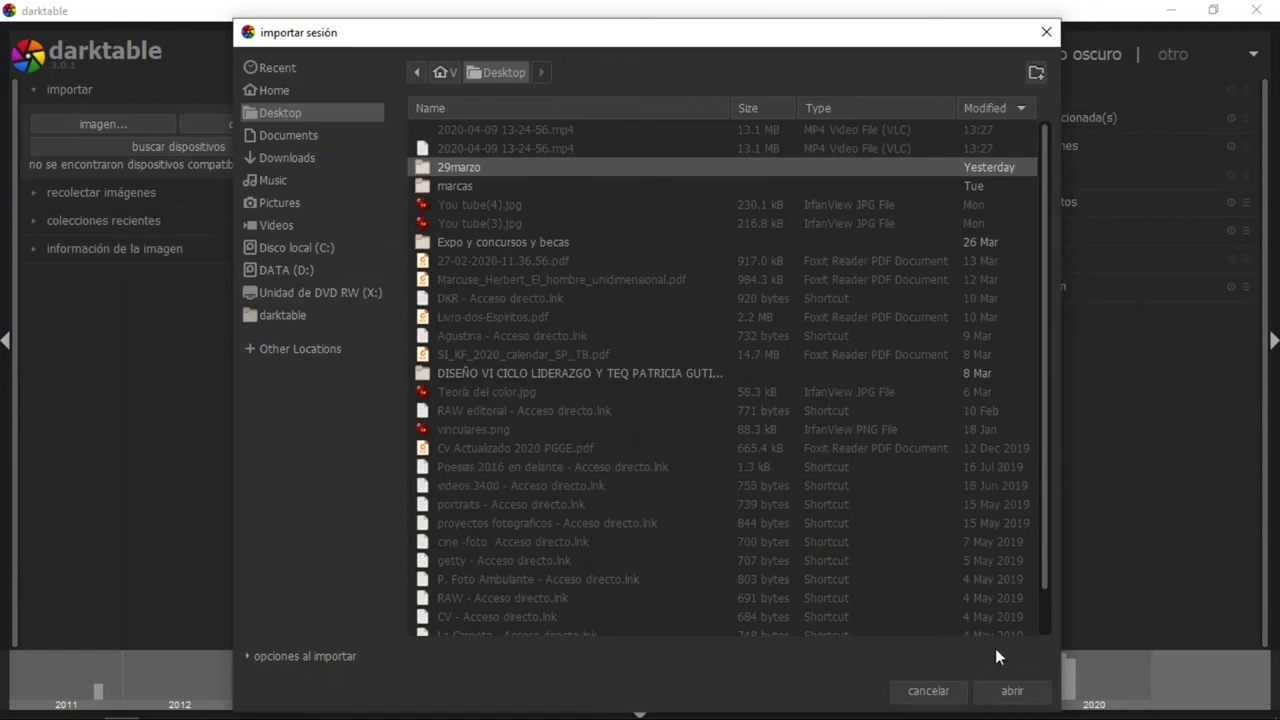
{"action": "left_click", "coordinate": [1007, 692]}
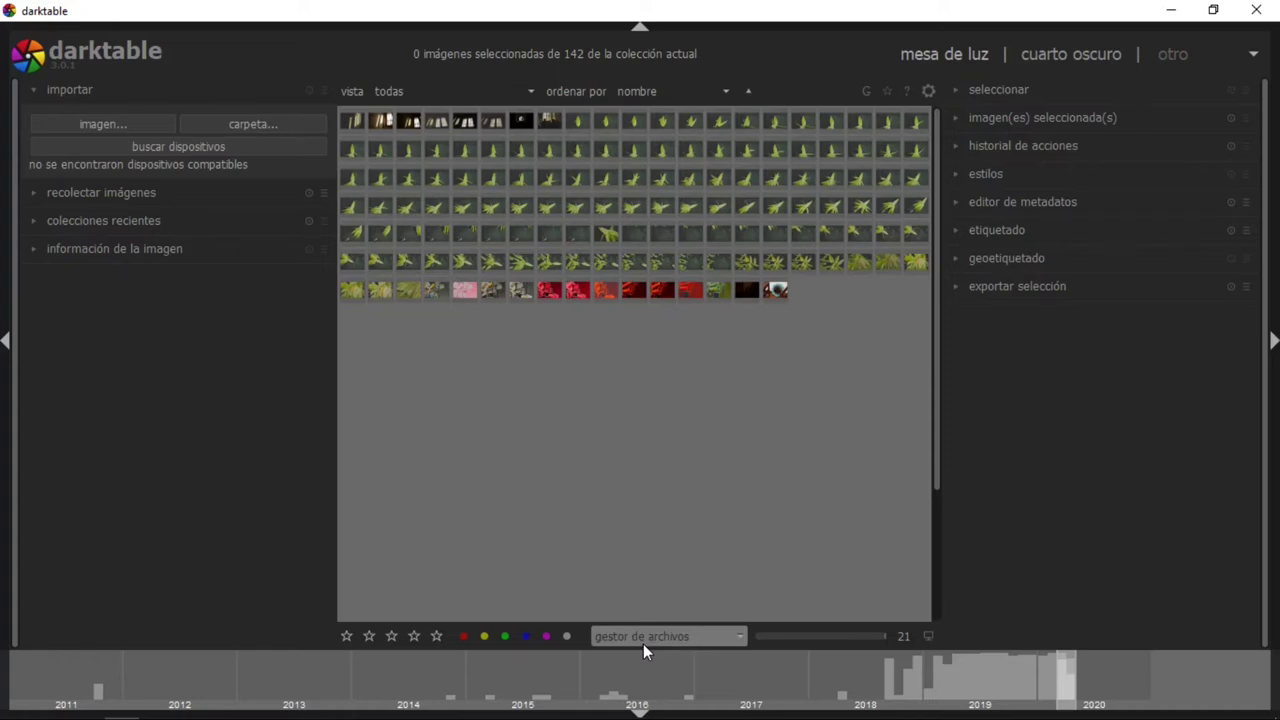
Enlarge the file-manager thumbnails from 9 to about 7 per row
{"action": "left_click", "coordinate": [739, 638]}
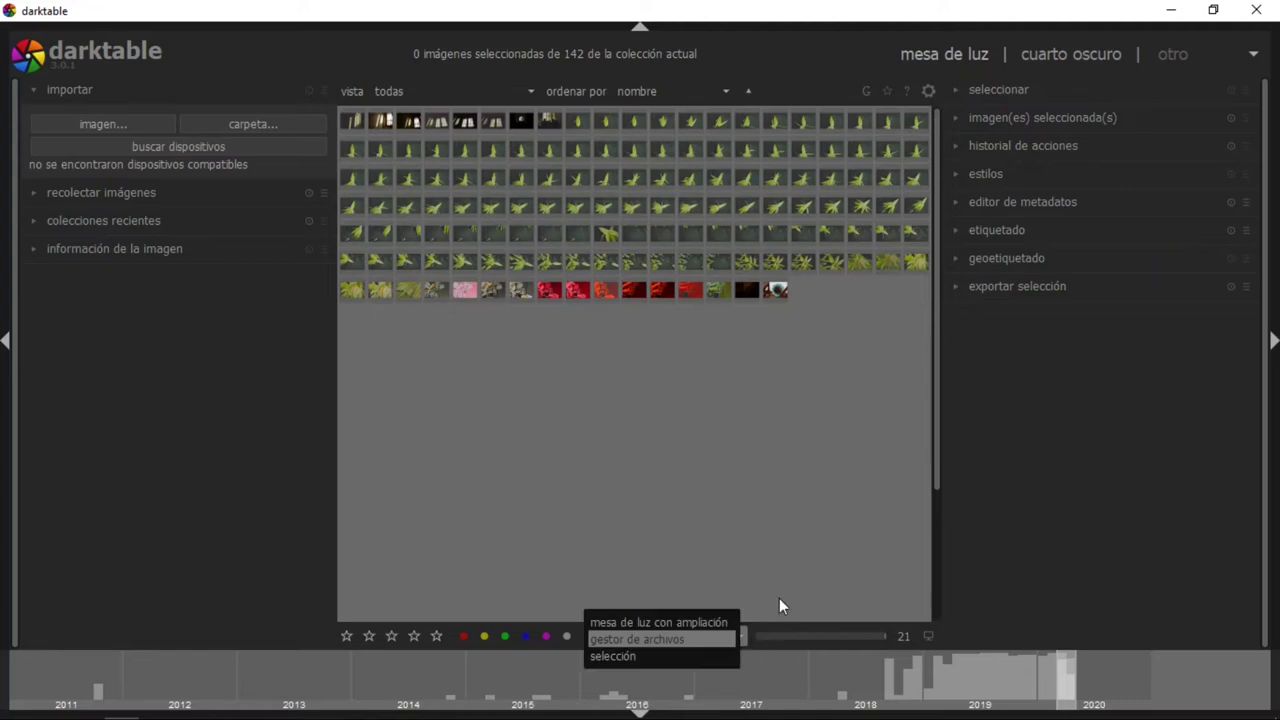
{"action": "left_click", "coordinate": [779, 598]}
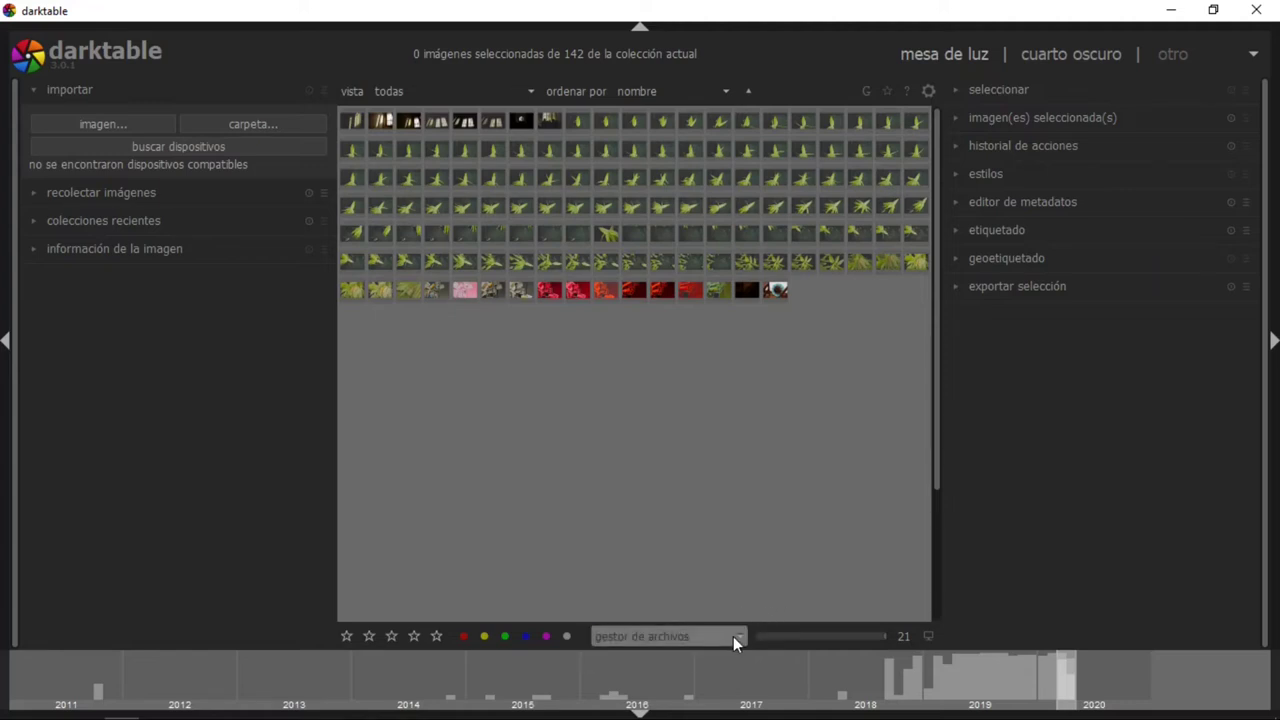
{"action": "left_click", "coordinate": [815, 637]}
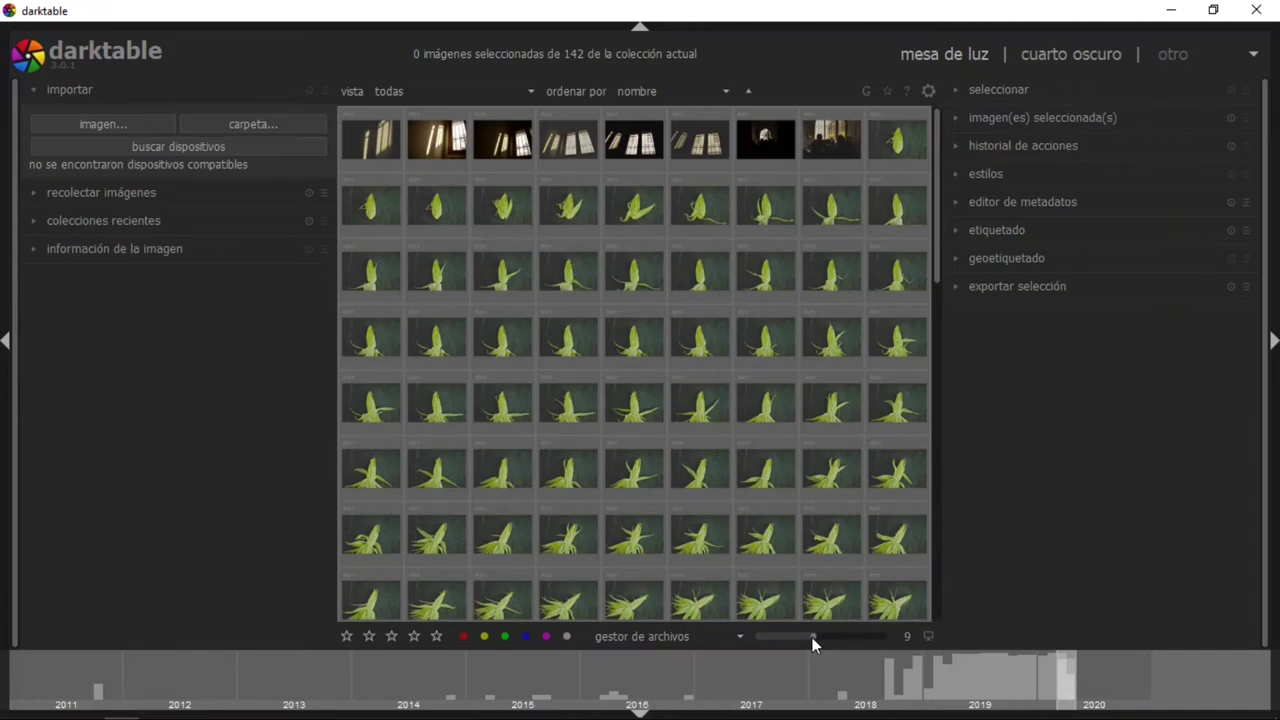
{"action": "left_click_drag", "start_coordinate": [809, 638], "coordinate": [801, 636]}
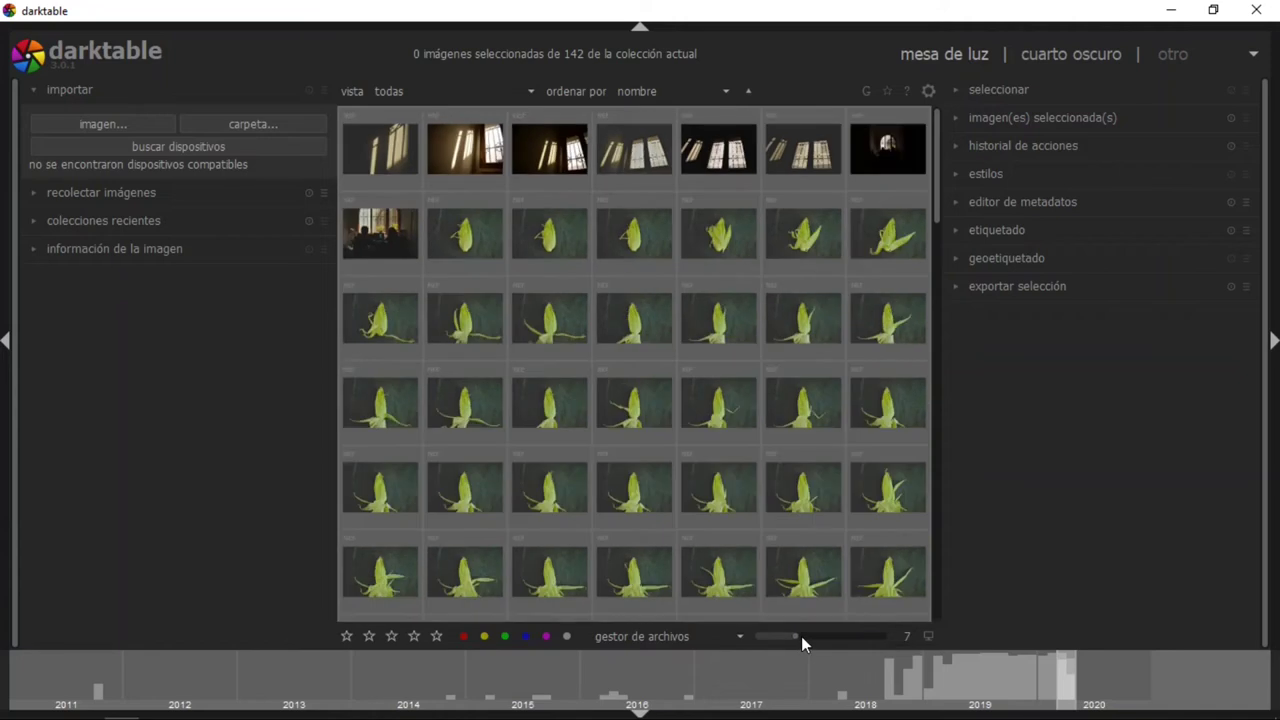
Switch to the 'mesa de luz con ampliación' layout and zoom until one photo fills the view
{"action": "left_click", "coordinate": [719, 638]}
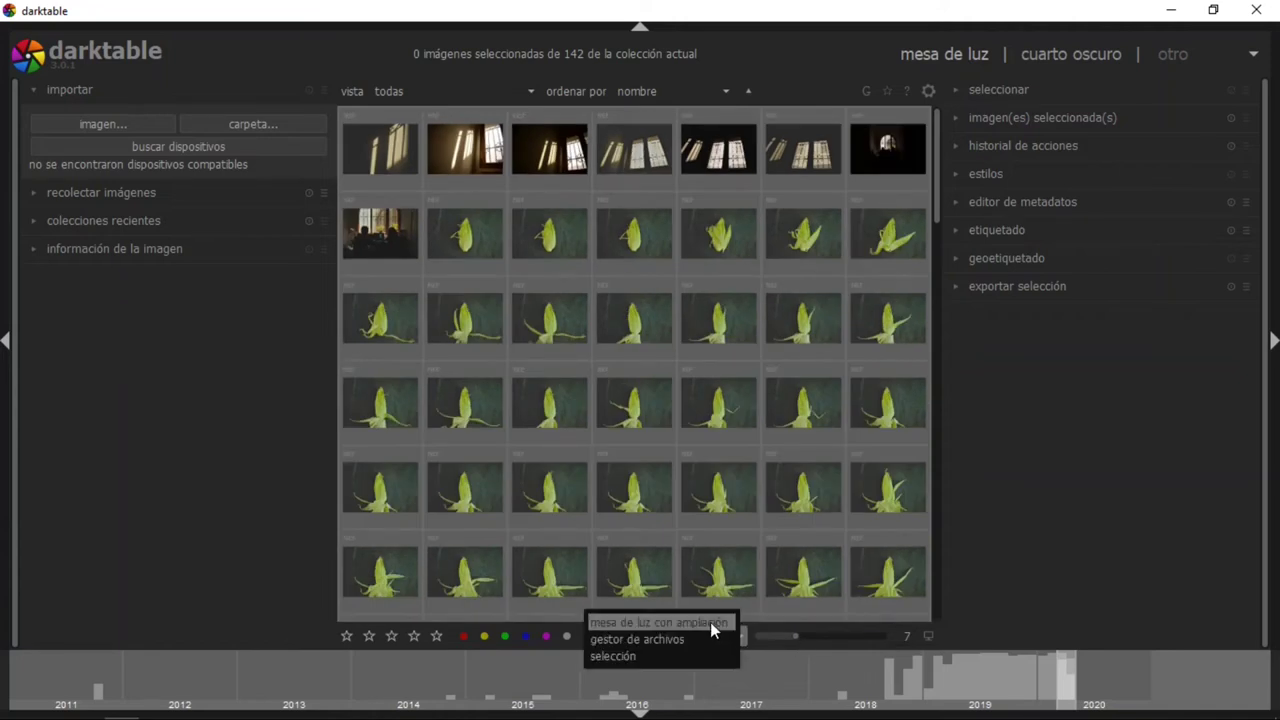
{"action": "left_click", "coordinate": [710, 622]}
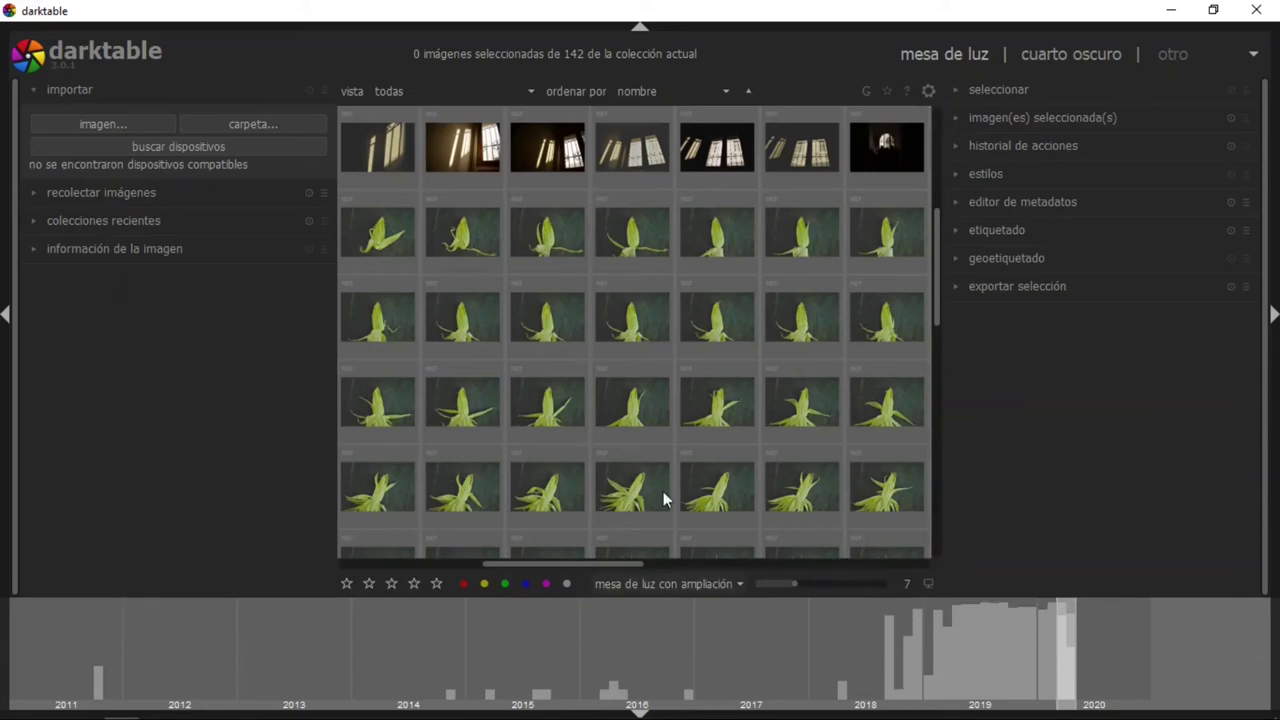
{"action": "mouse_move", "coordinate": [632, 484]}
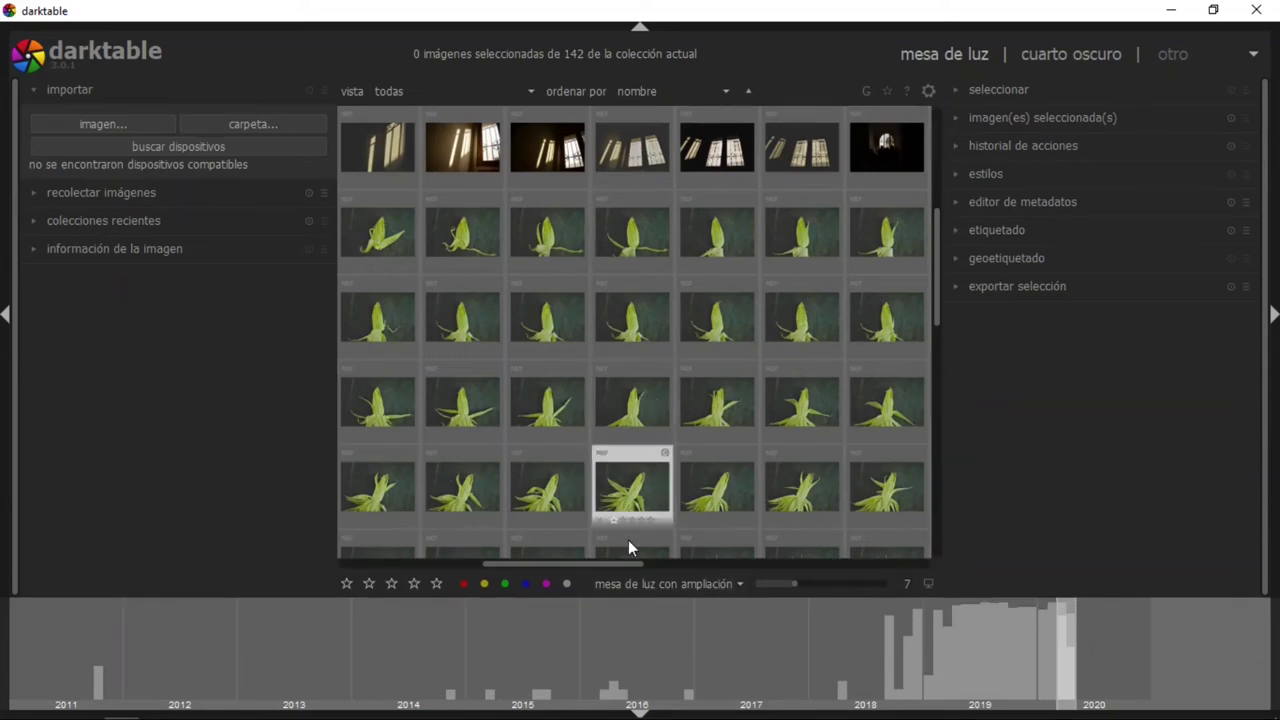
{"action": "mouse_move", "coordinate": [614, 564]}
{"action": "left_mouse_down"}
{"action": "mouse_move", "coordinate": [866, 570]}
{"action": "mouse_move", "coordinate": [475, 550]}
{"action": "mouse_move", "coordinate": [612, 559]}
{"action": "left_mouse_up"}
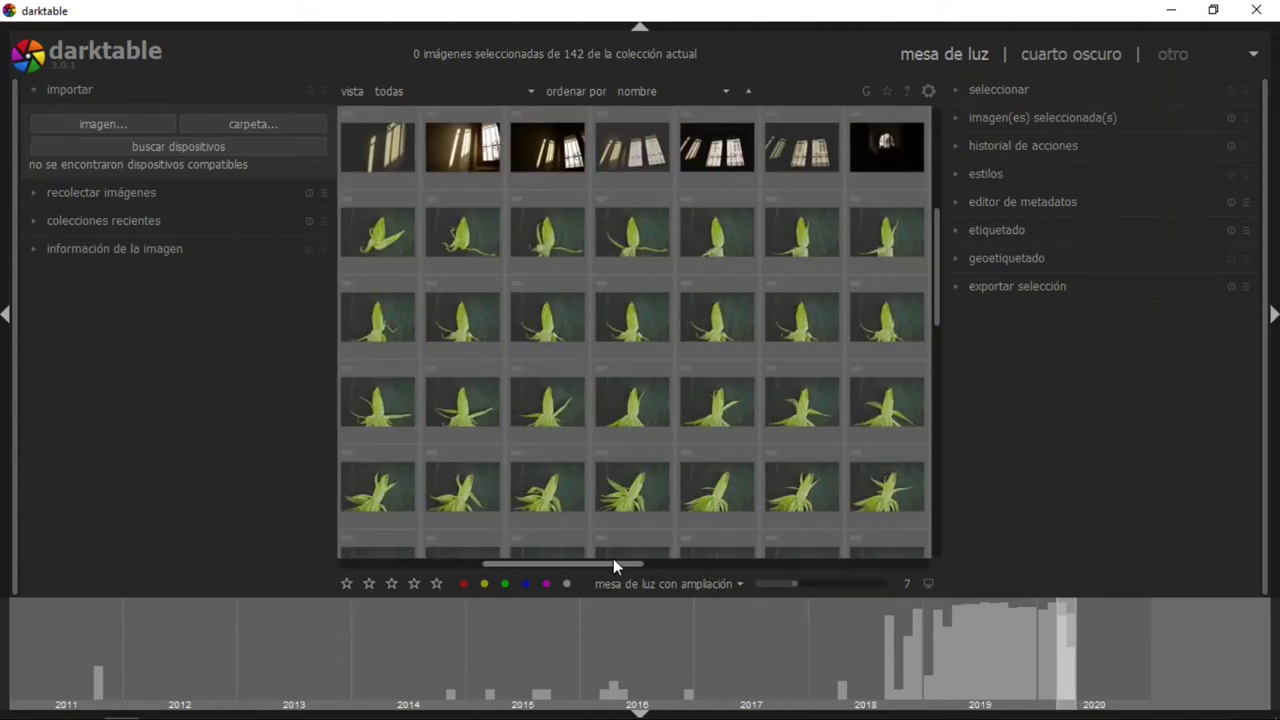
{"action": "left_click_drag", "start_coordinate": [786, 585], "coordinate": [756, 584]}
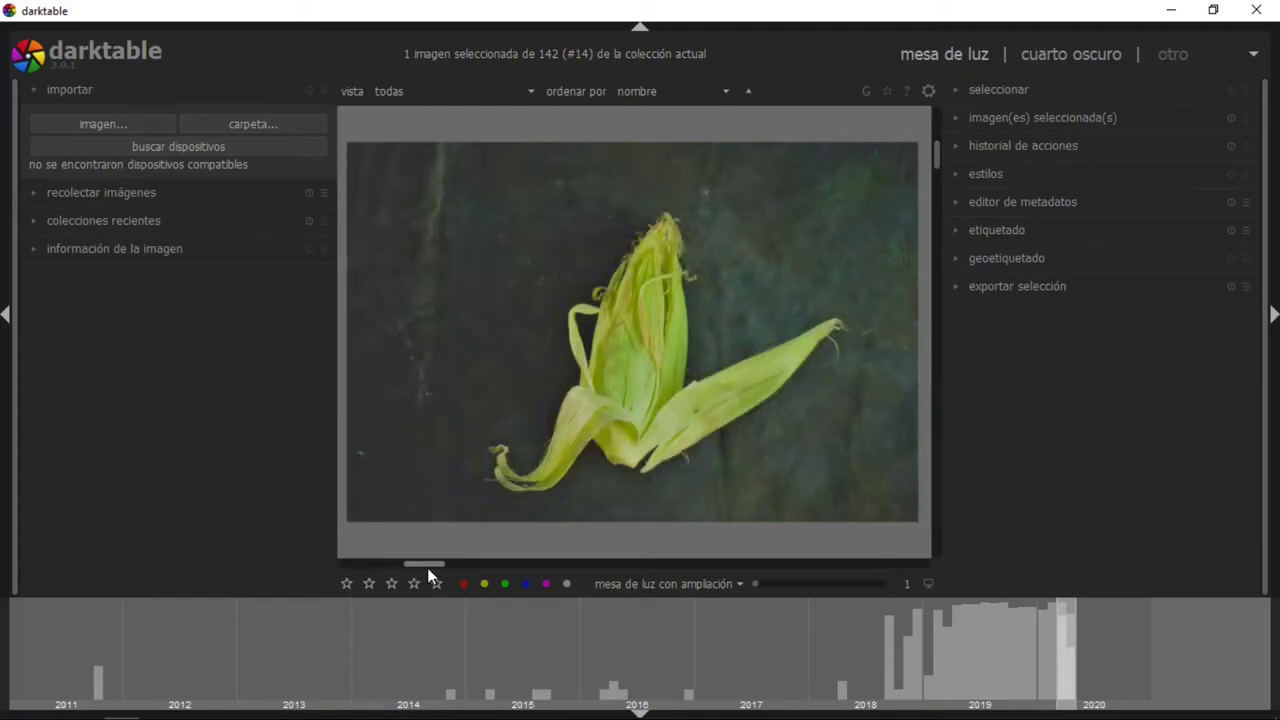
Pick the 'gestor de archivos' layout and set the zoom to 4 thumbnails per row
{"action": "left_click", "coordinate": [744, 585]}
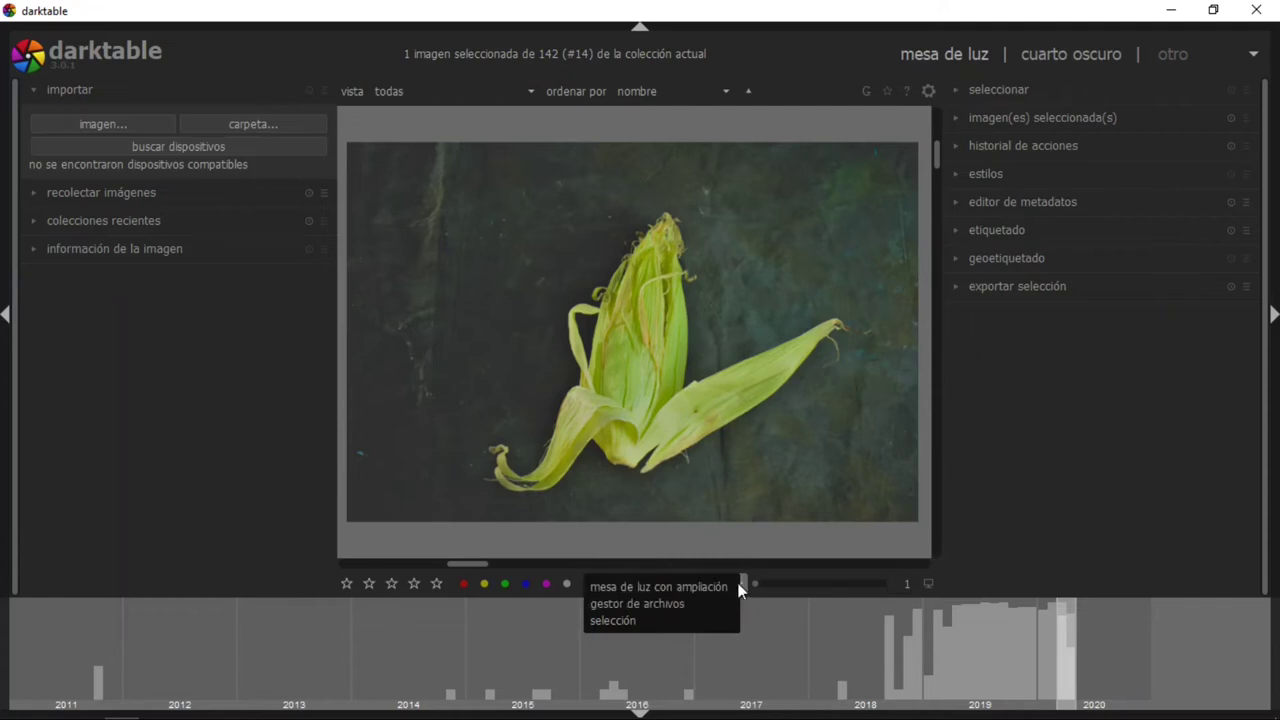
{"action": "left_click", "coordinate": [698, 603]}
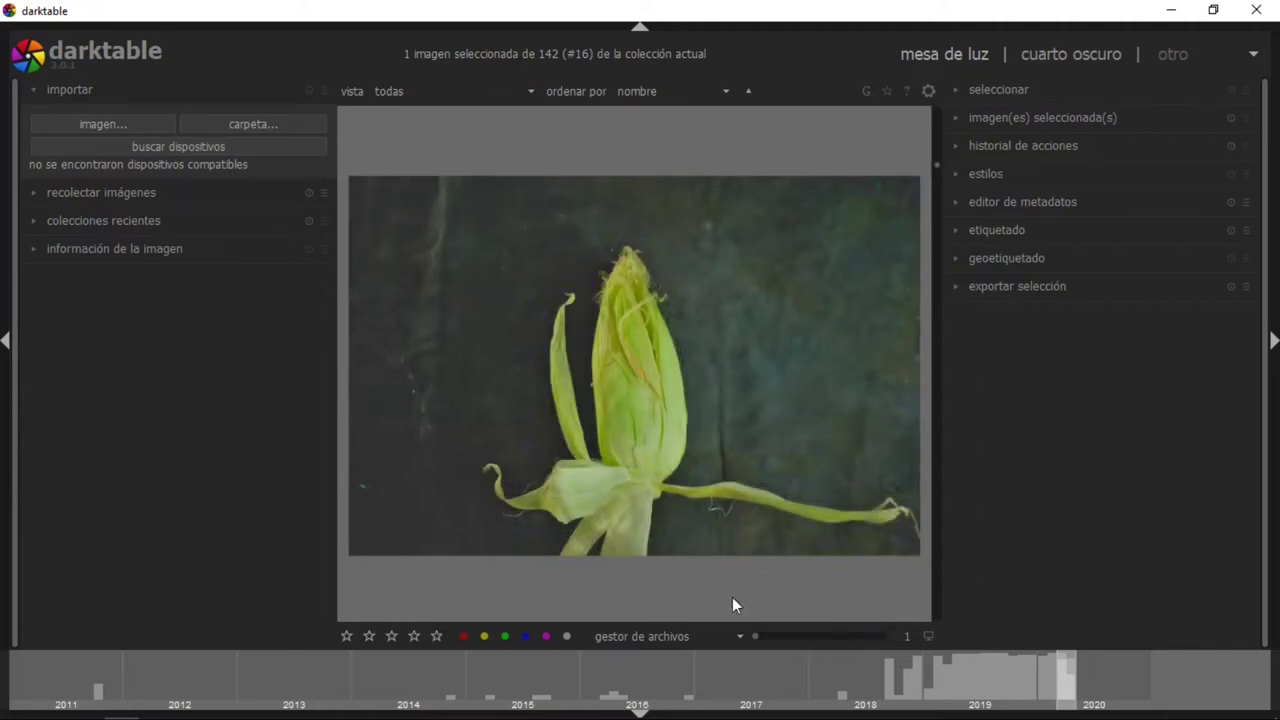
{"action": "left_click", "coordinate": [783, 636]}
{"action": "left_click_drag", "start_coordinate": [784, 636], "coordinate": [788, 636]}
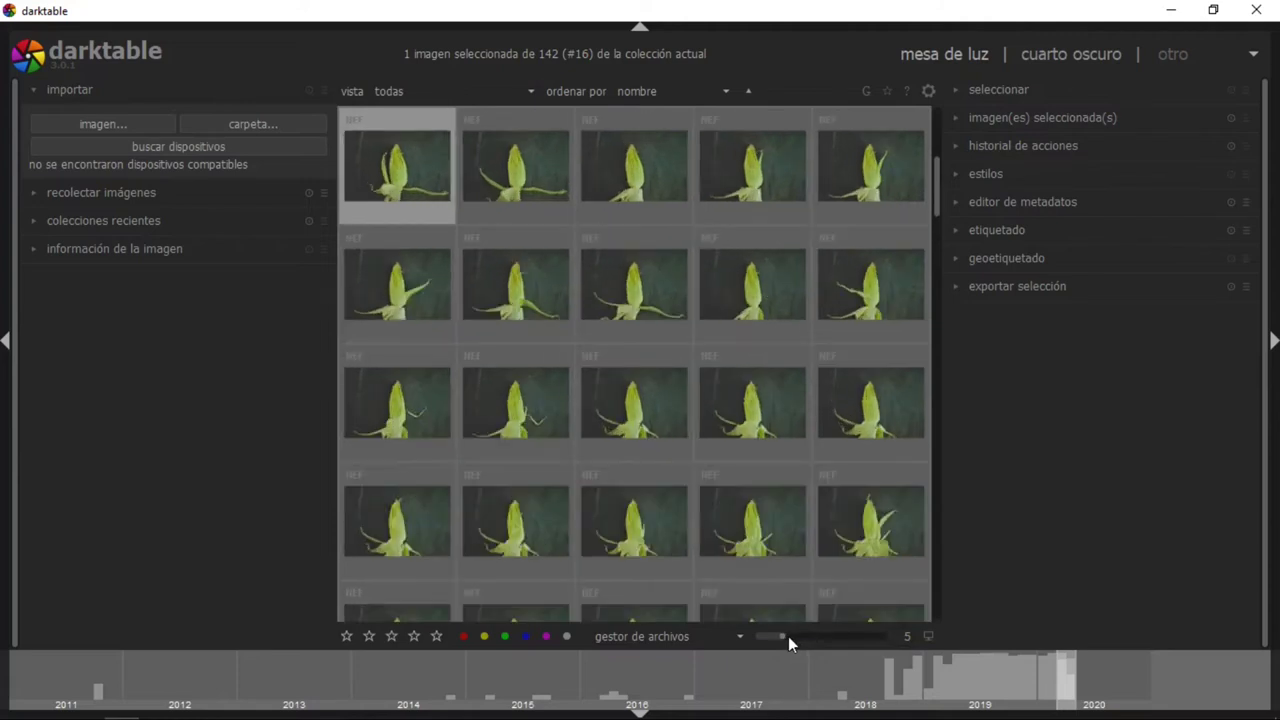
{"action": "left_click", "coordinate": [786, 636]}
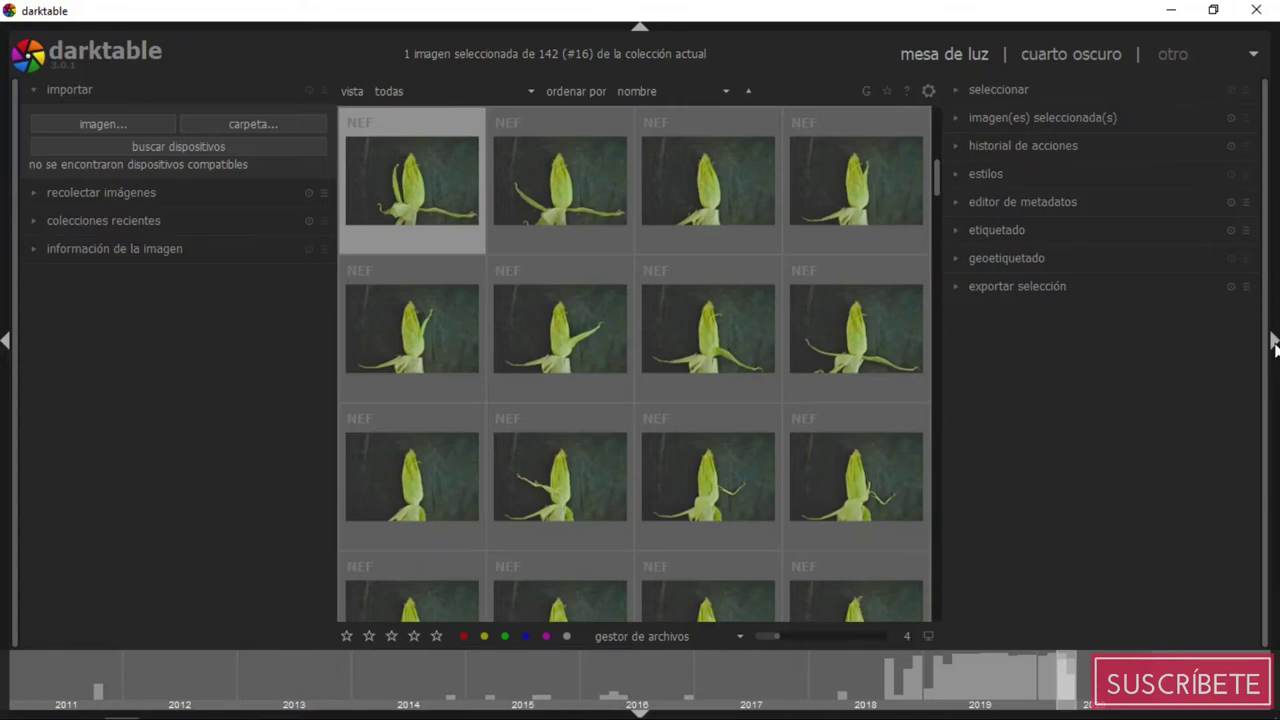
Collapse the right and left side panels and enlarge thumbnails to 2 per row
{"action": "left_click", "coordinate": [1274, 343]}
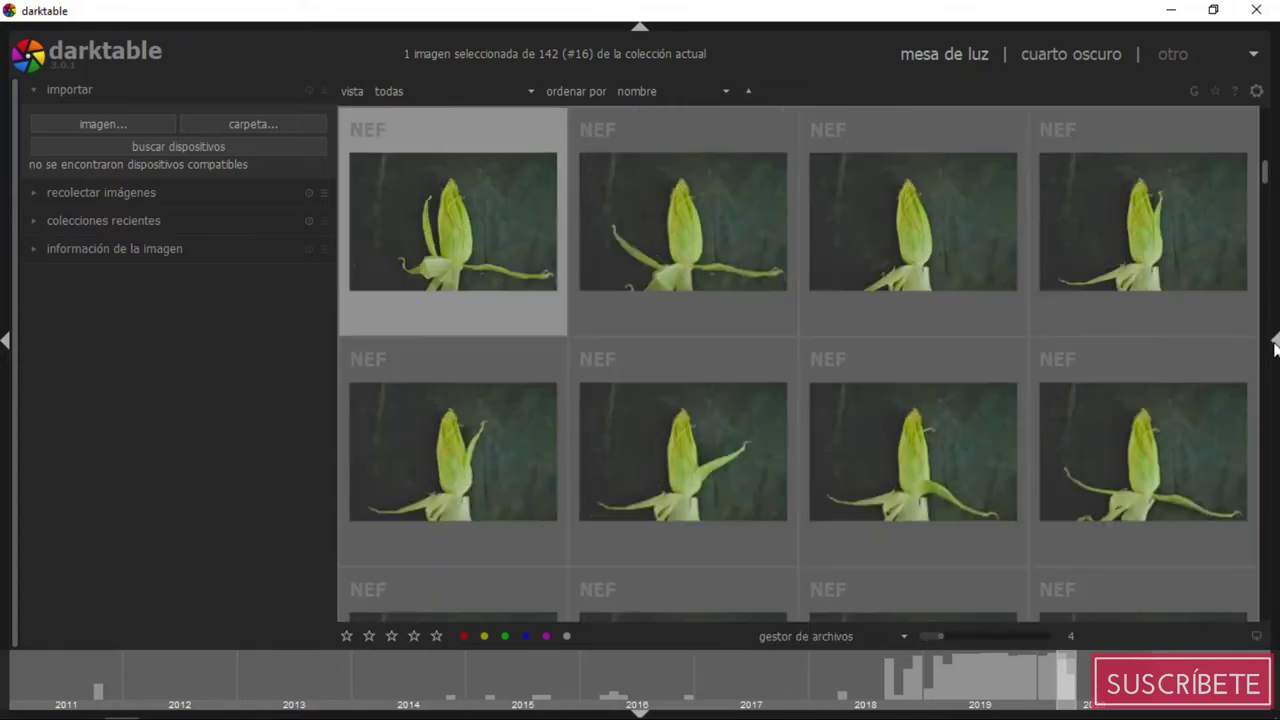
{"action": "left_click", "coordinate": [5, 346]}
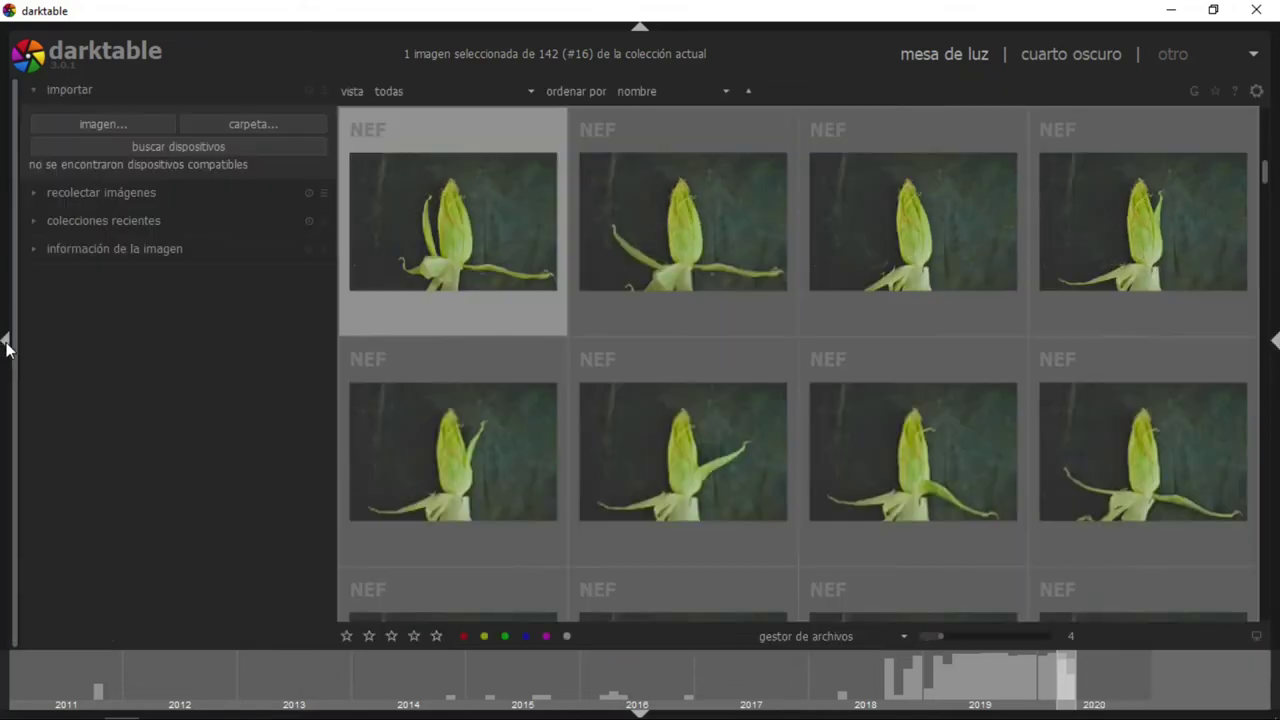
{"action": "left_click", "coordinate": [6, 346]}
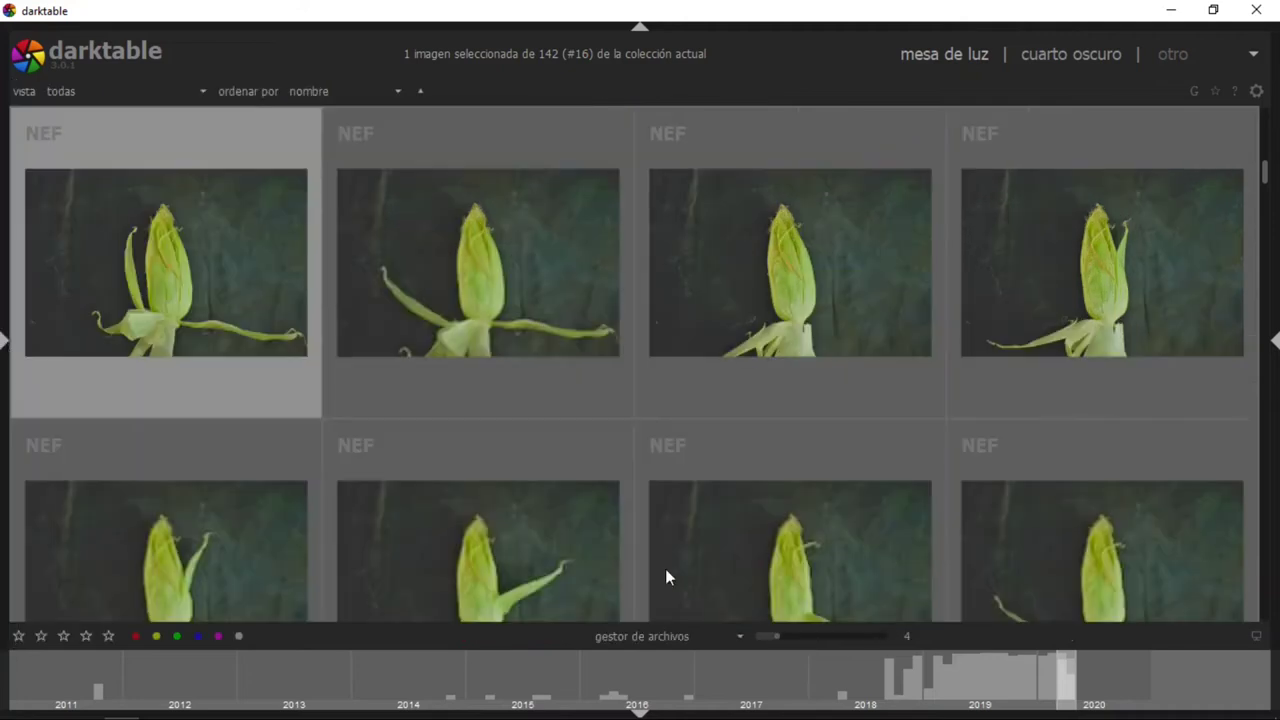
{"action": "left_click", "coordinate": [785, 635]}
Try 2, 1, then 3 thumbnails per row and scroll up to the window-light photos
{"action": "scroll", "coordinate": [772, 636], "scroll_direction": "down", "scroll_amount": 2}
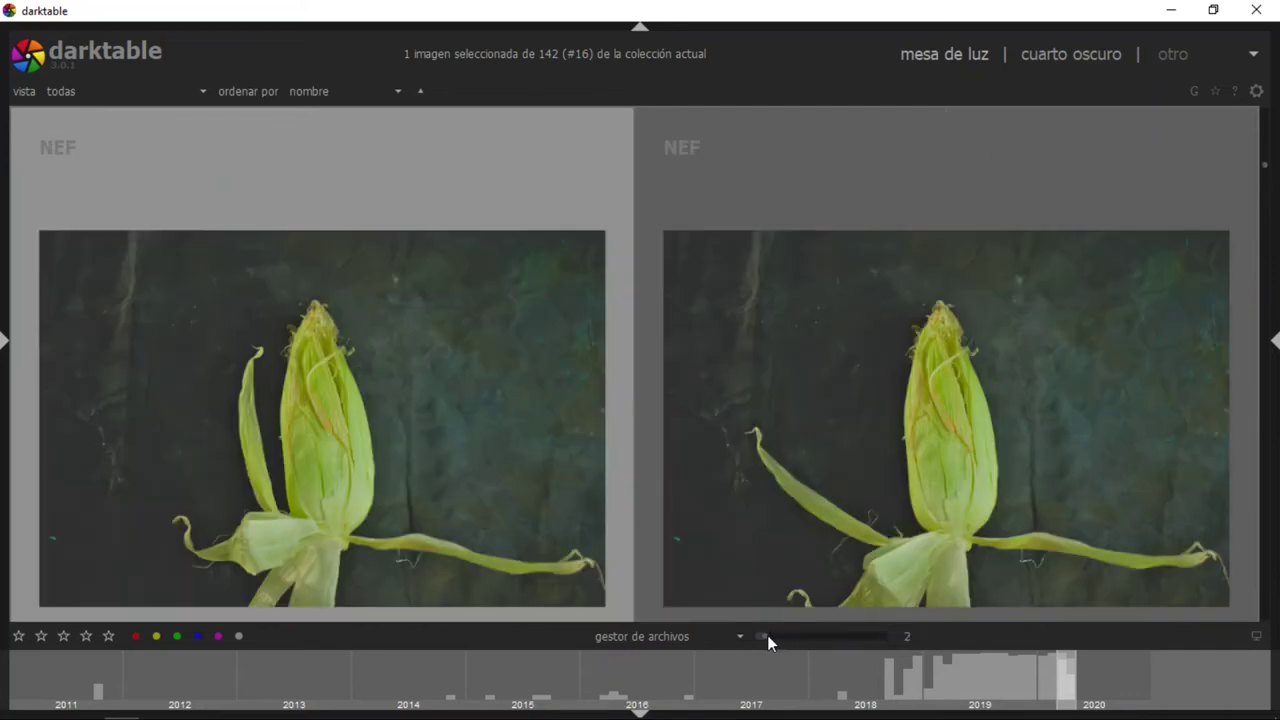
{"action": "scroll", "coordinate": [768, 636], "scroll_direction": "down", "scroll_amount": 1}
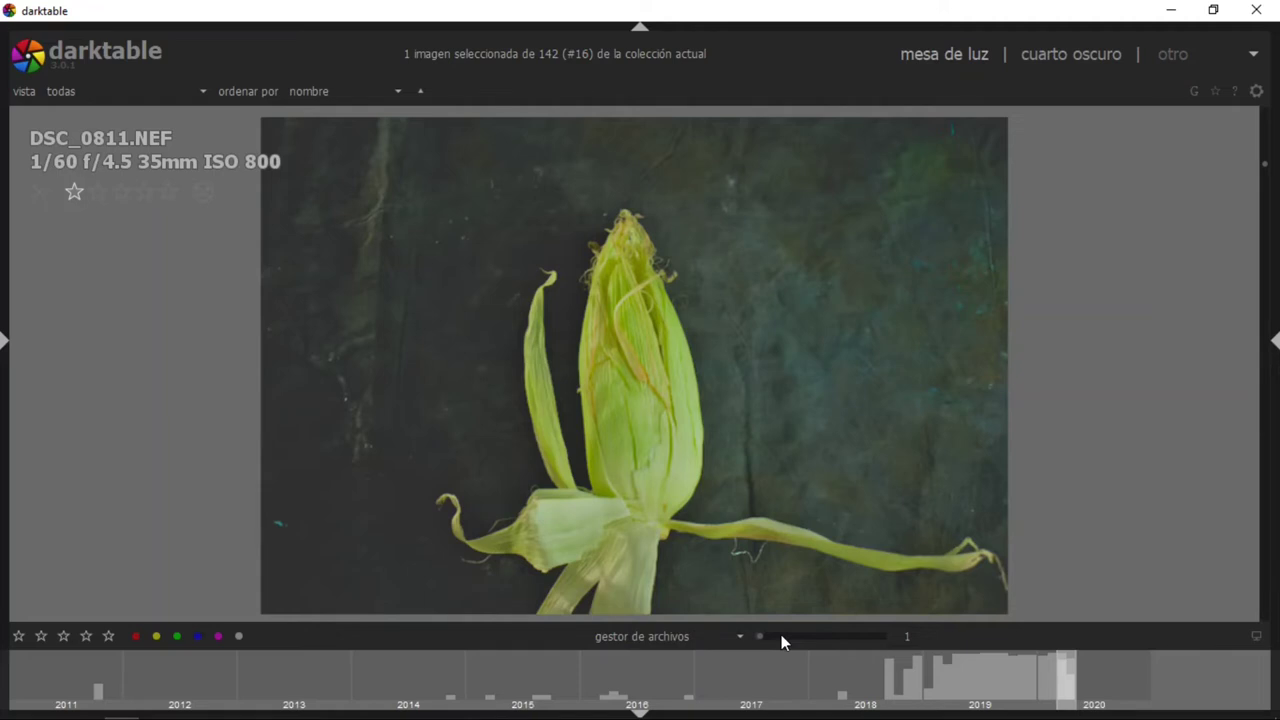
{"action": "scroll", "coordinate": [781, 634], "scroll_direction": "up", "scroll_amount": 2}
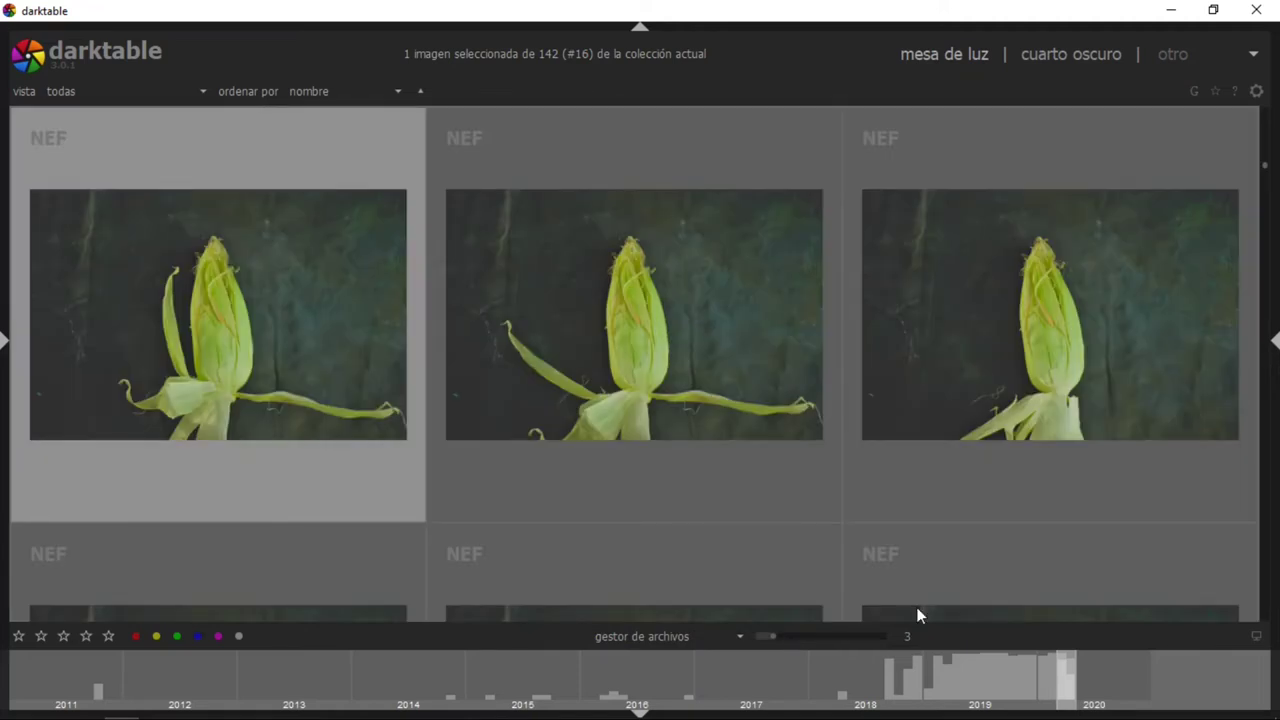
{"action": "left_click_drag", "start_coordinate": [1266, 148], "coordinate": [1266, 113]}
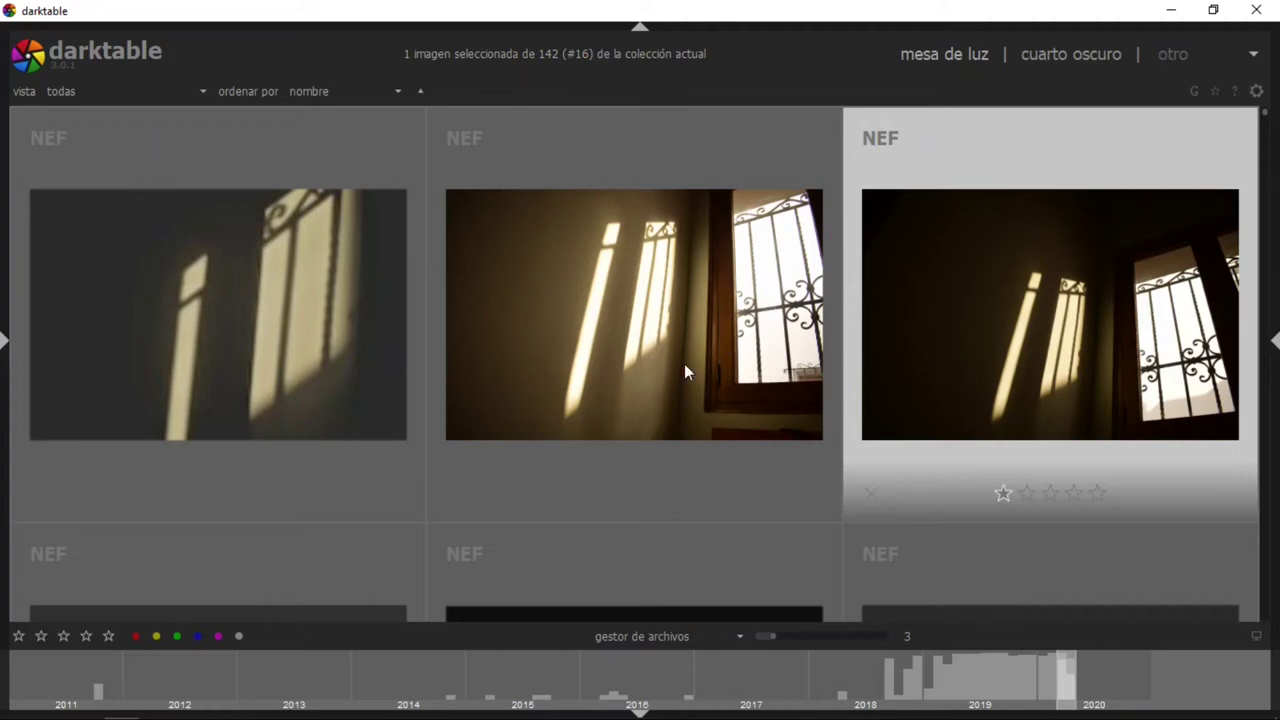
{"action": "mouse_move", "coordinate": [634, 315]}
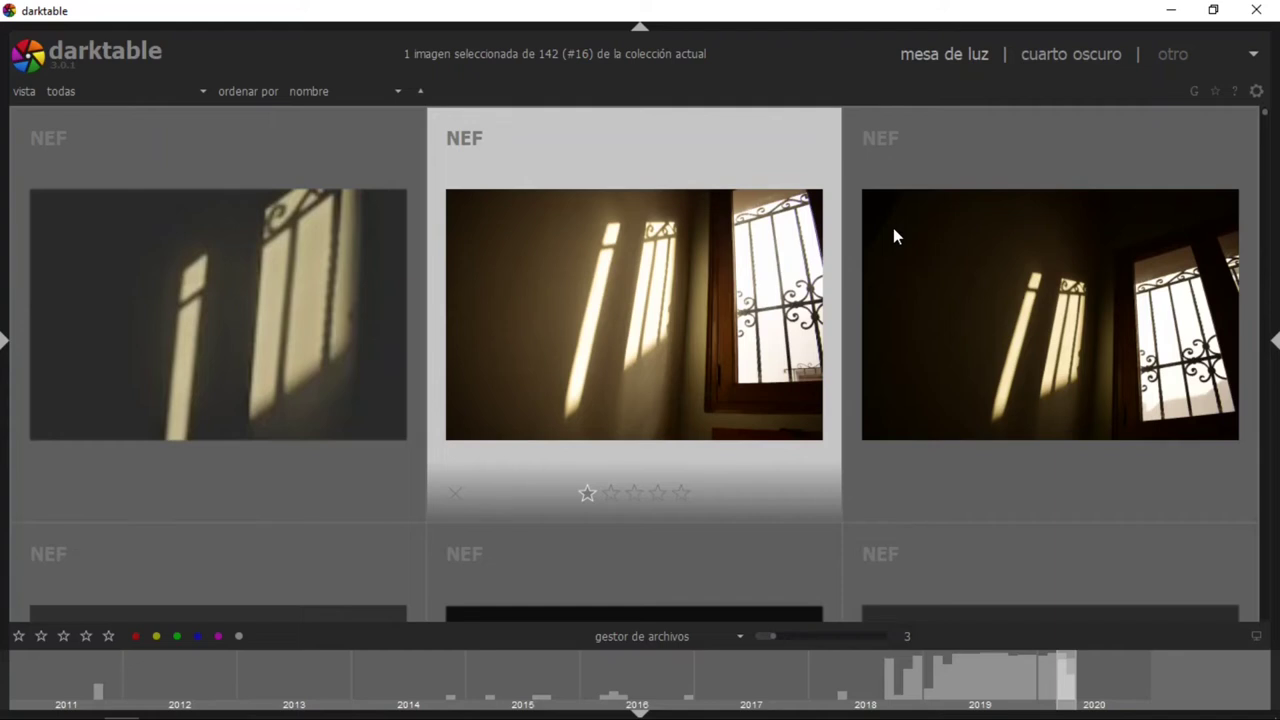
Keep name sort order, then label the first photo red, yellow, green, blue and purple with F1–F5
{"action": "left_click", "coordinate": [396, 93]}
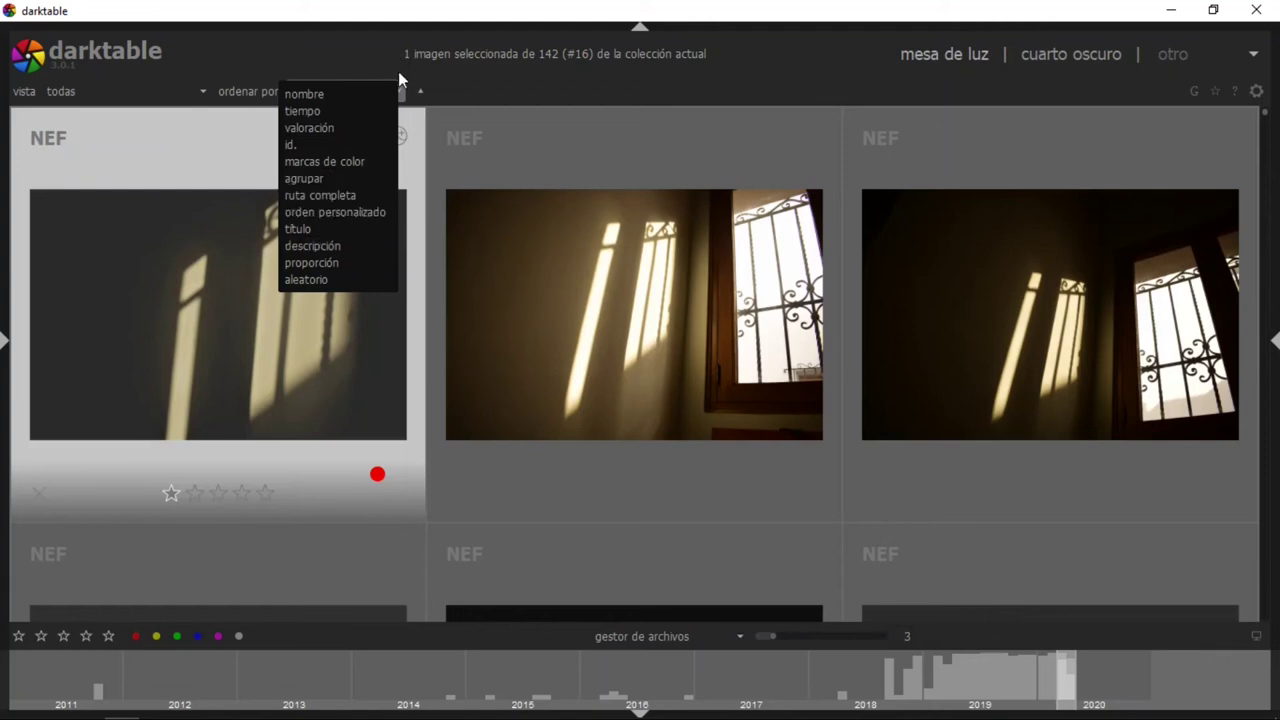
{"action": "left_click", "coordinate": [405, 92]}
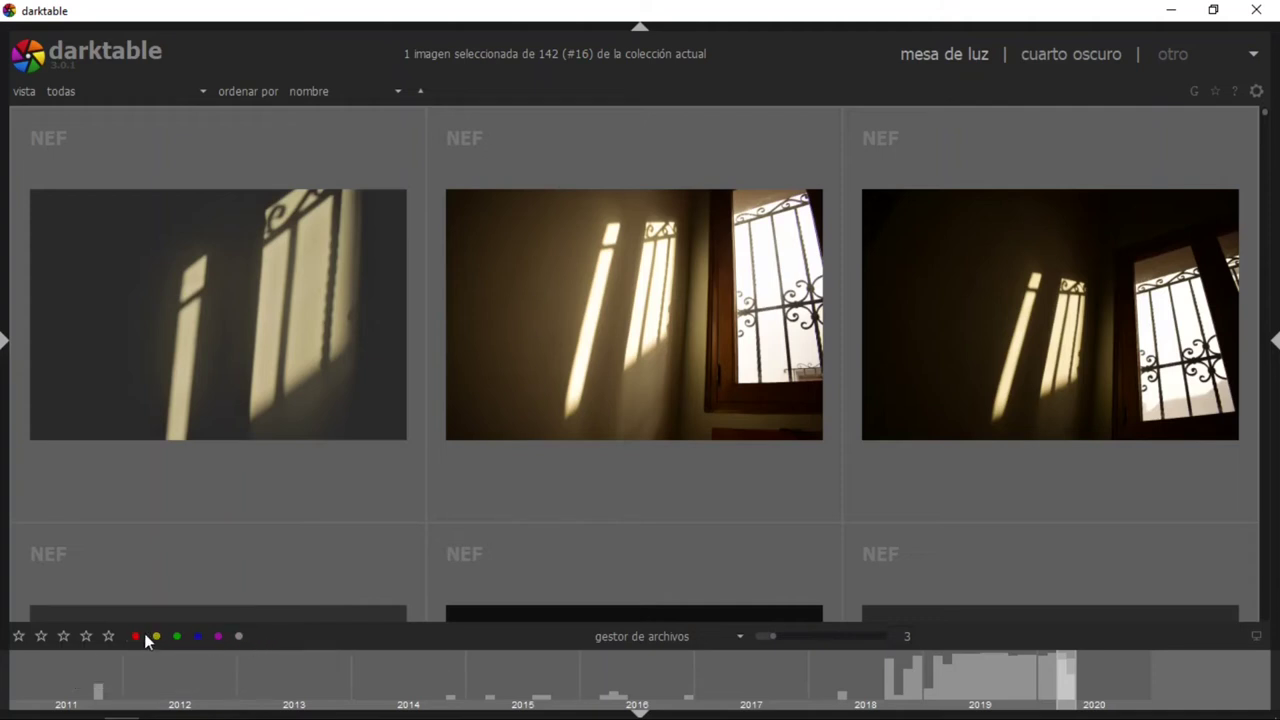
{"action": "key", "text": "F1"}
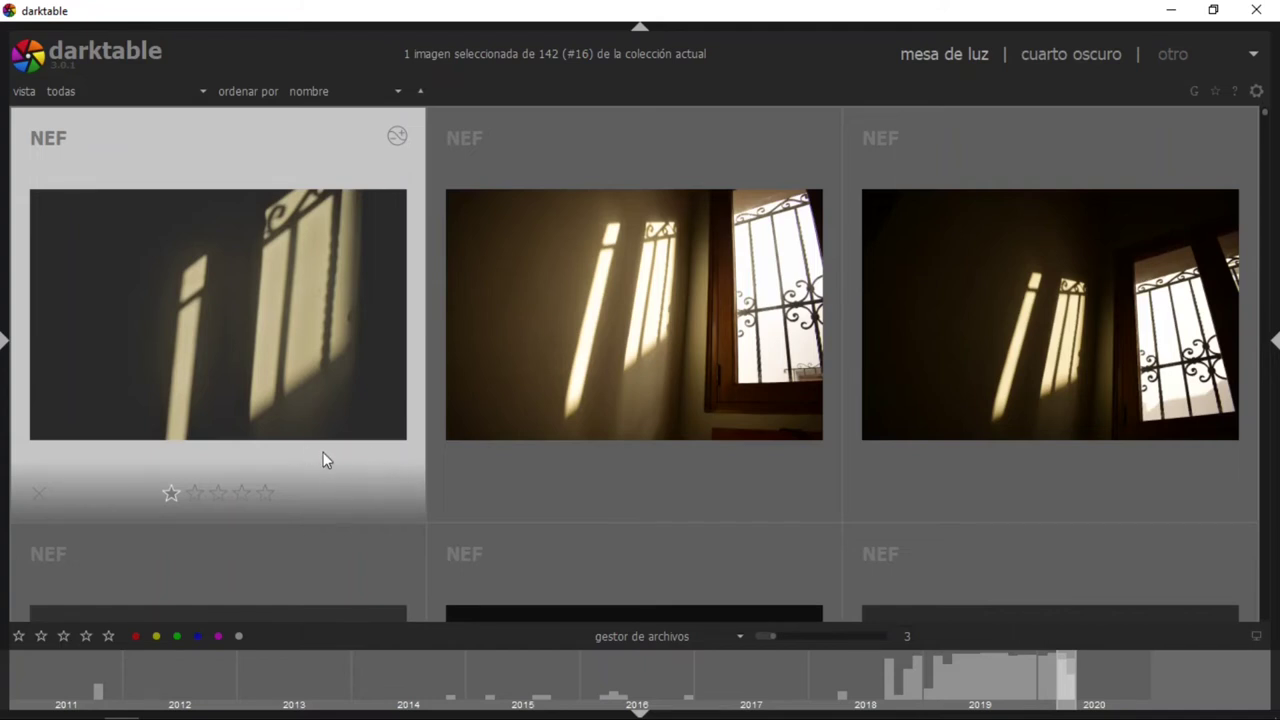
{"action": "key", "text": "F1"}
{"action": "key", "text": "F2"}
{"action": "key", "text": "F3"}
{"action": "key", "text": "F4"}
{"action": "key", "text": "F5"}
{"action": "key", "text": "F5"}
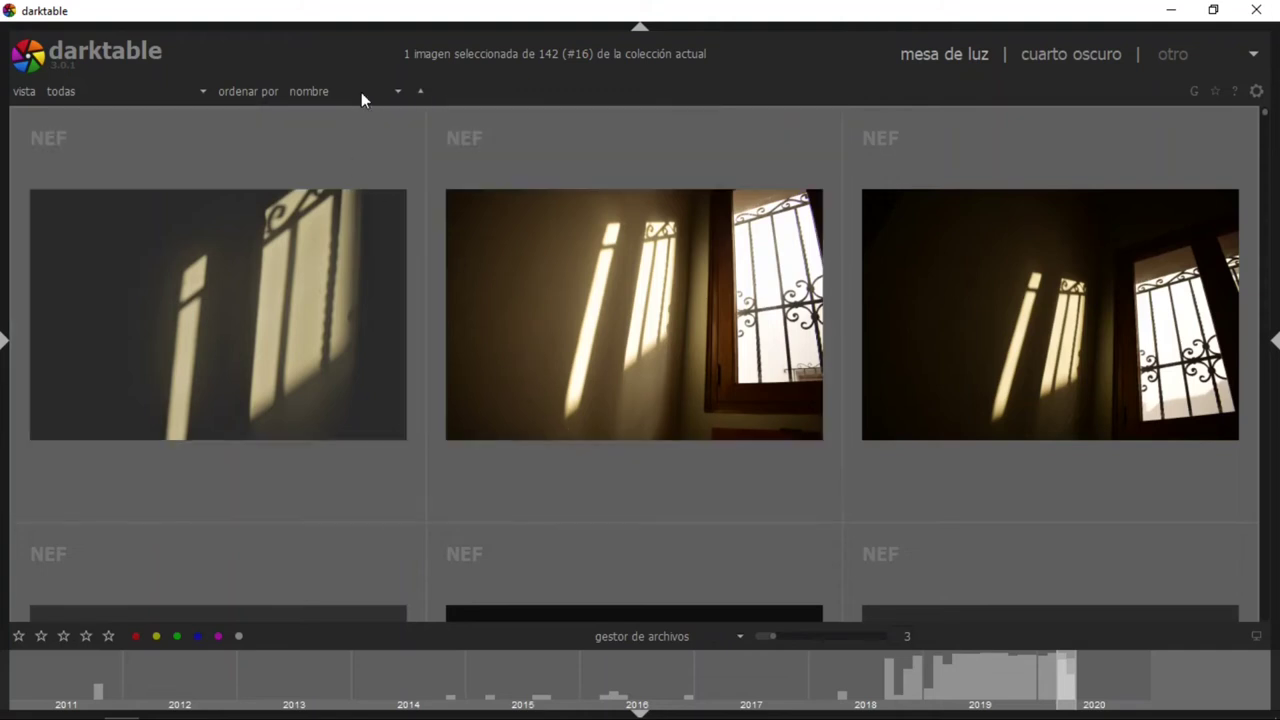
Sort photos by 'marcas de color', scroll the grid, and show the left panel again
{"action": "left_click", "coordinate": [397, 93]}
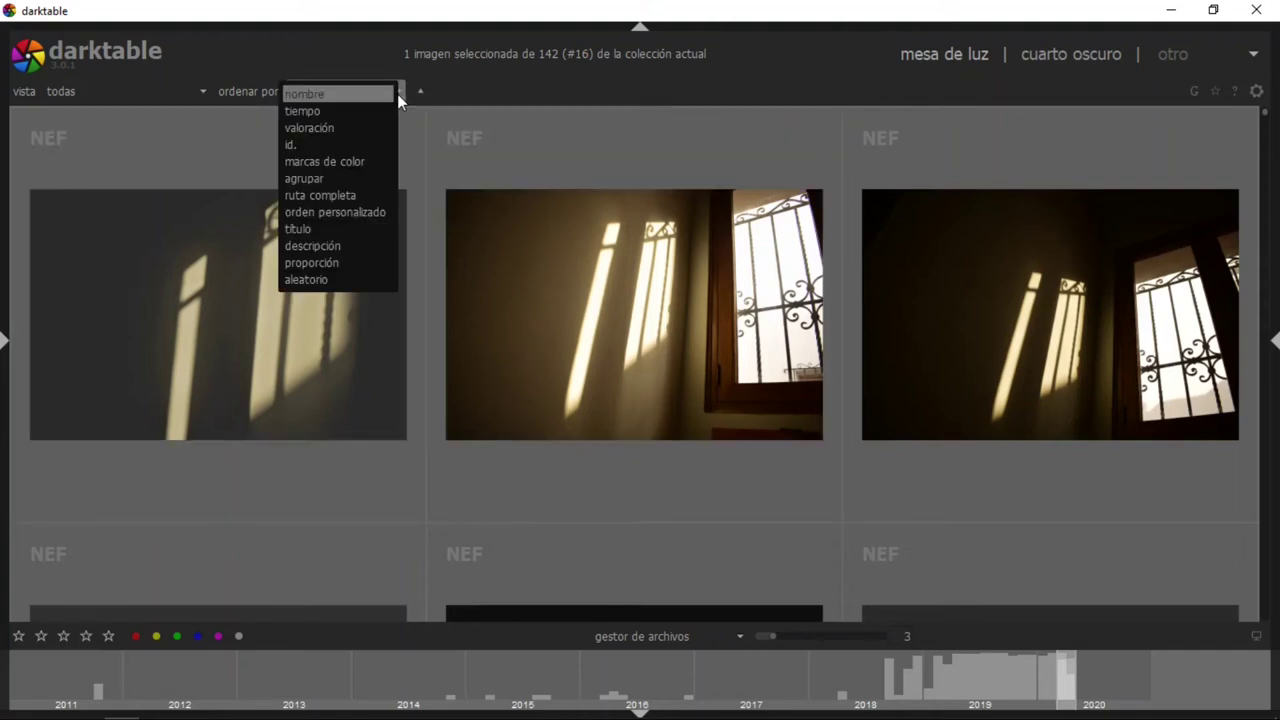
{"action": "left_click", "coordinate": [342, 168]}
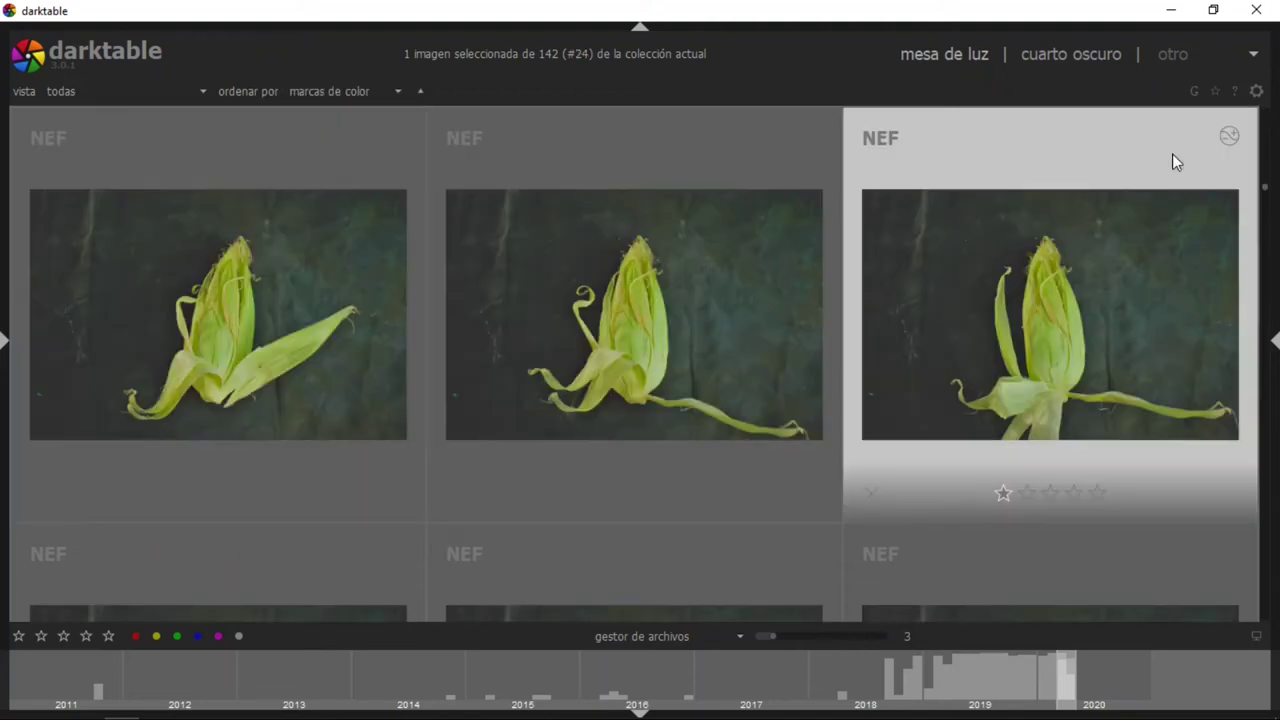
{"action": "left_click_drag", "start_coordinate": [1266, 190], "coordinate": [1266, 112]}
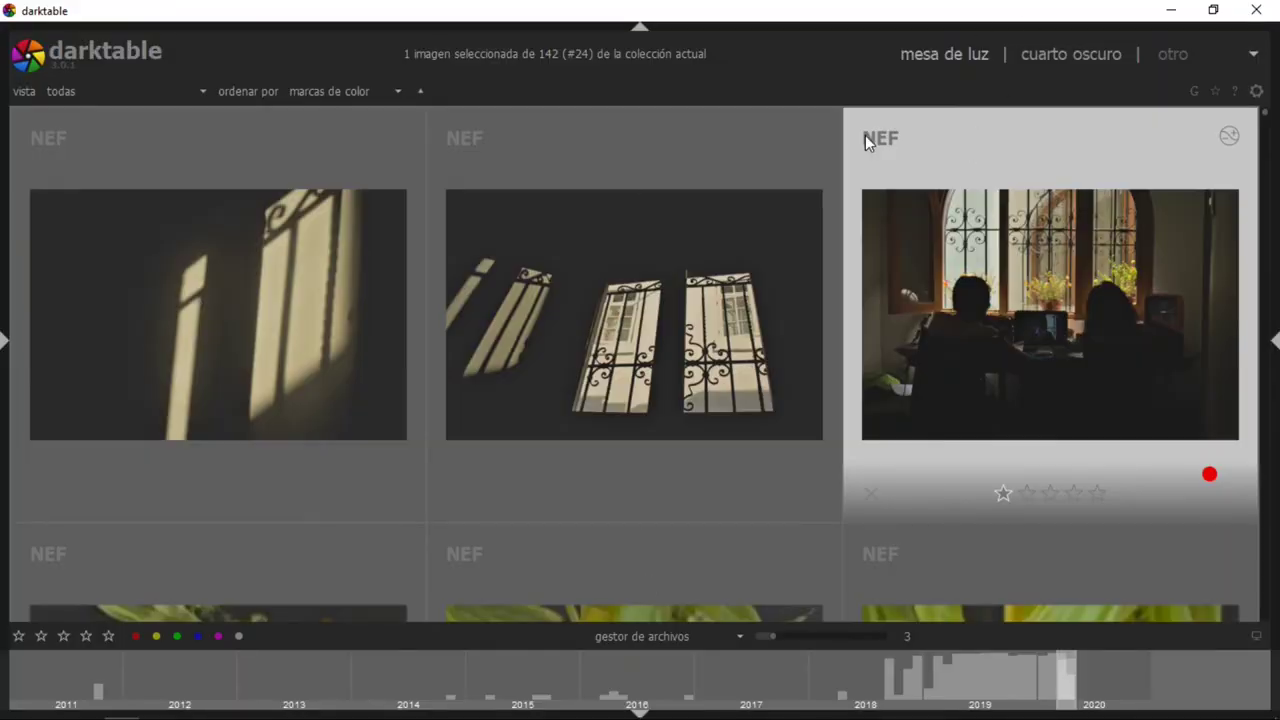
{"action": "left_click", "coordinate": [5, 345]}
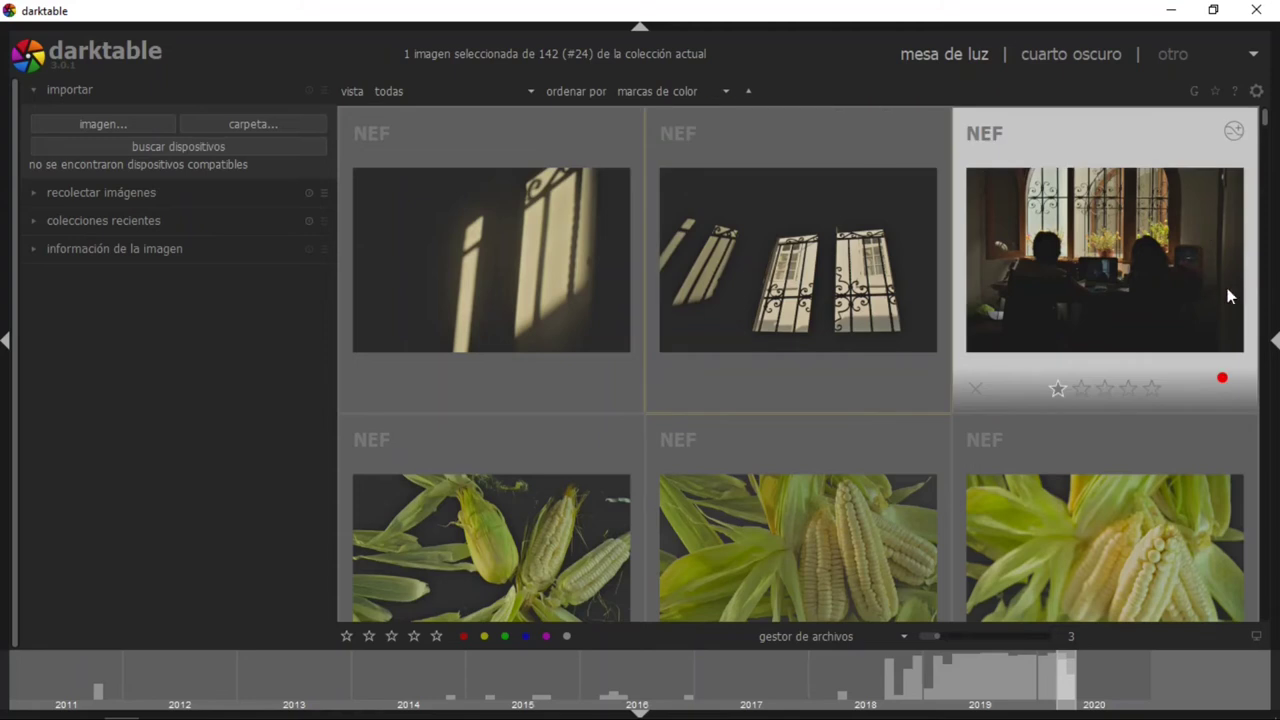
Show the right panel, browse film rolls and recent collections, and view DSC_0790.NEF's image information
{"action": "left_click", "coordinate": [1275, 345]}
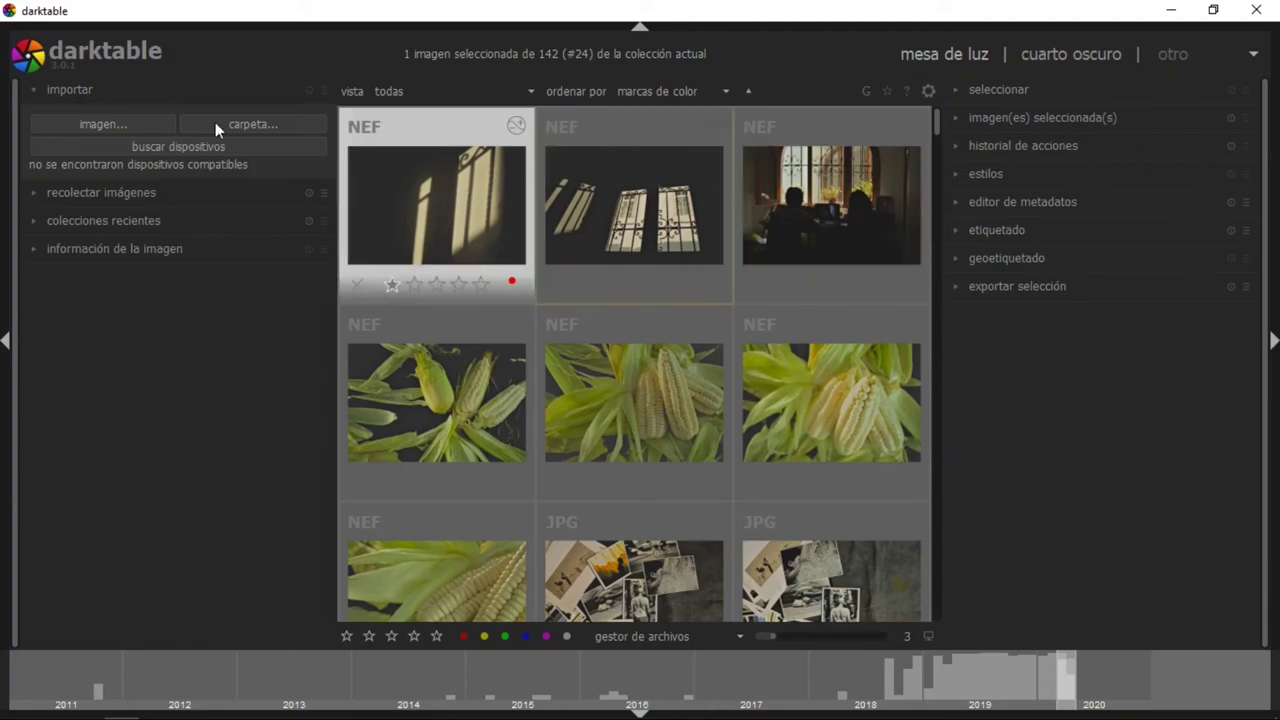
{"action": "left_click", "coordinate": [79, 89]}
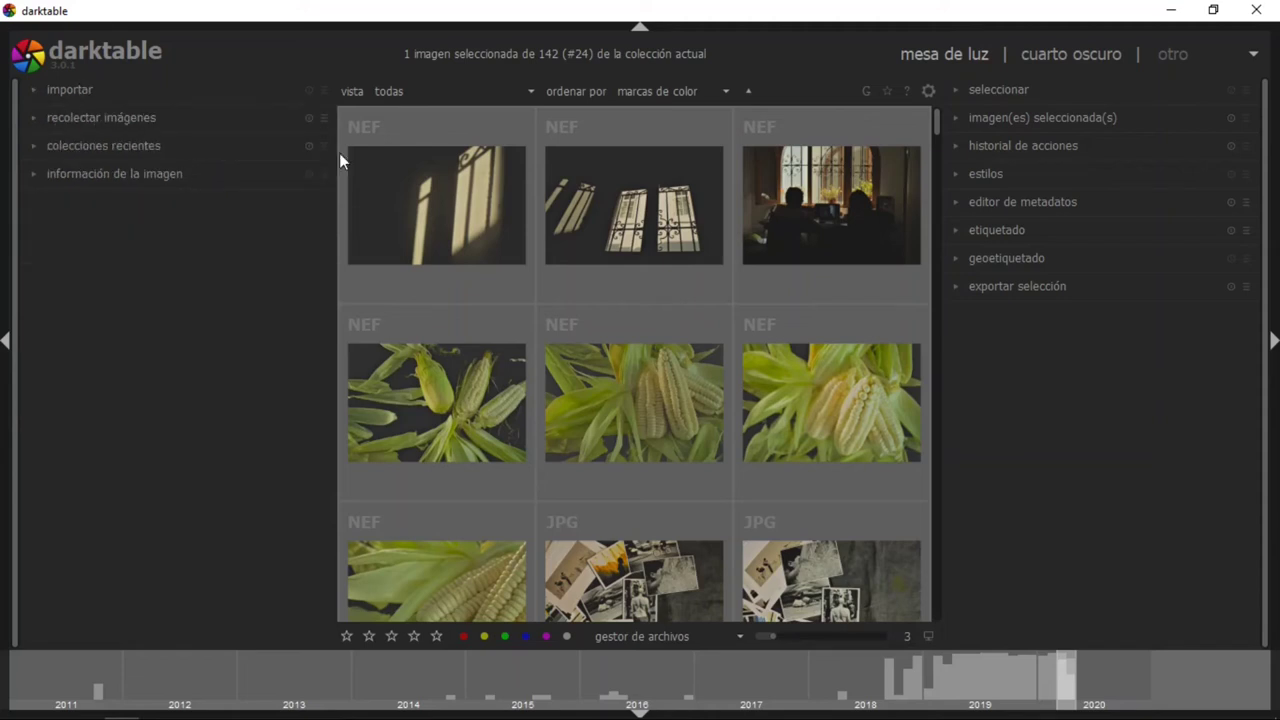
{"action": "left_click", "coordinate": [117, 120]}
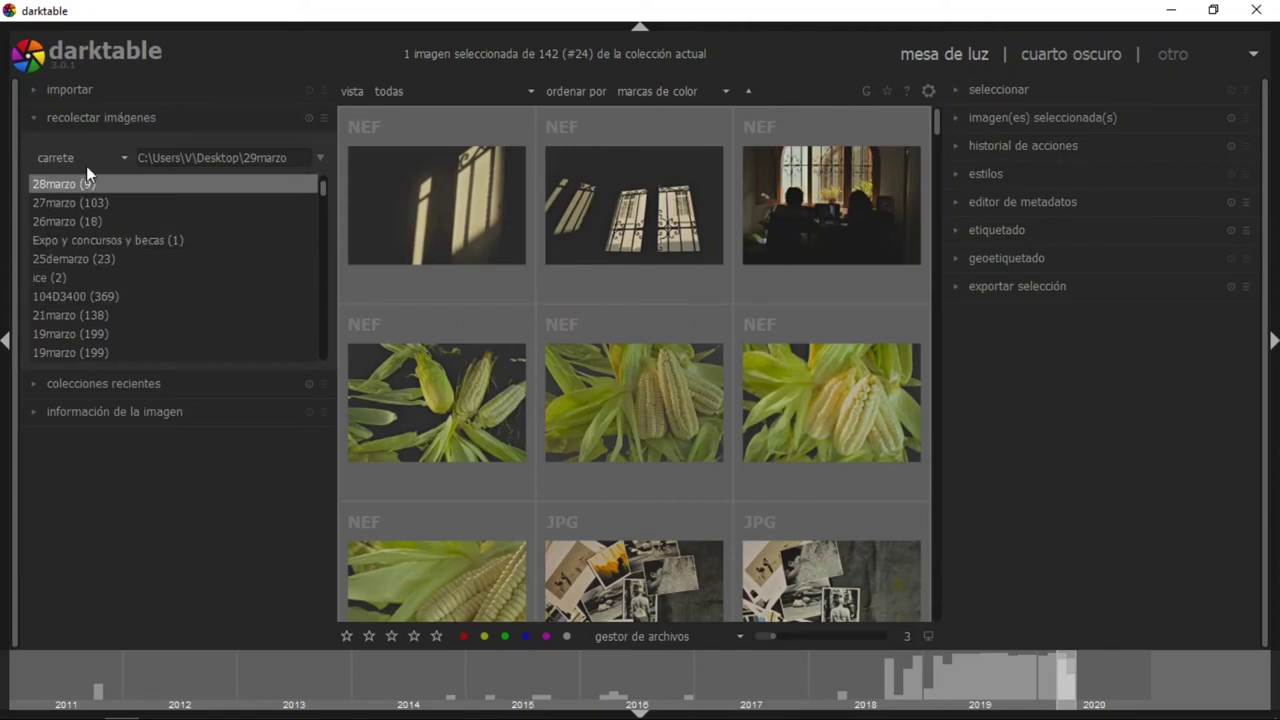
{"action": "left_click", "coordinate": [95, 119]}
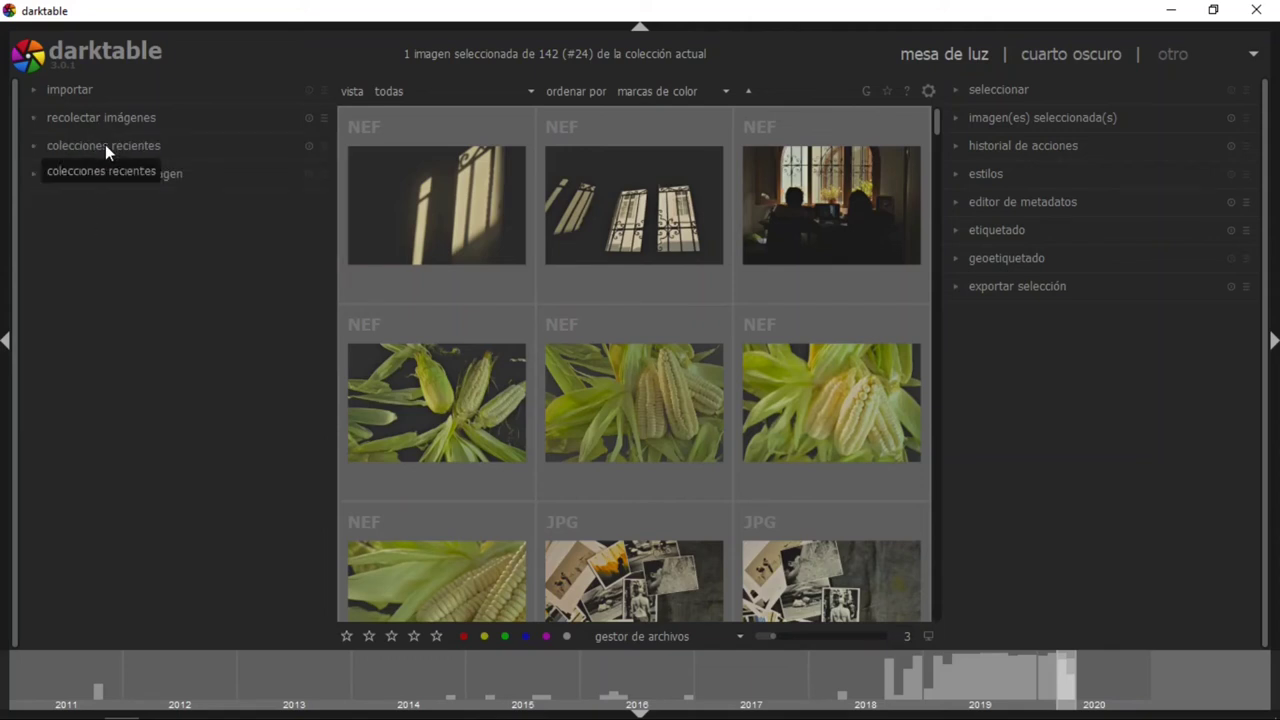
{"action": "left_click", "coordinate": [106, 148]}
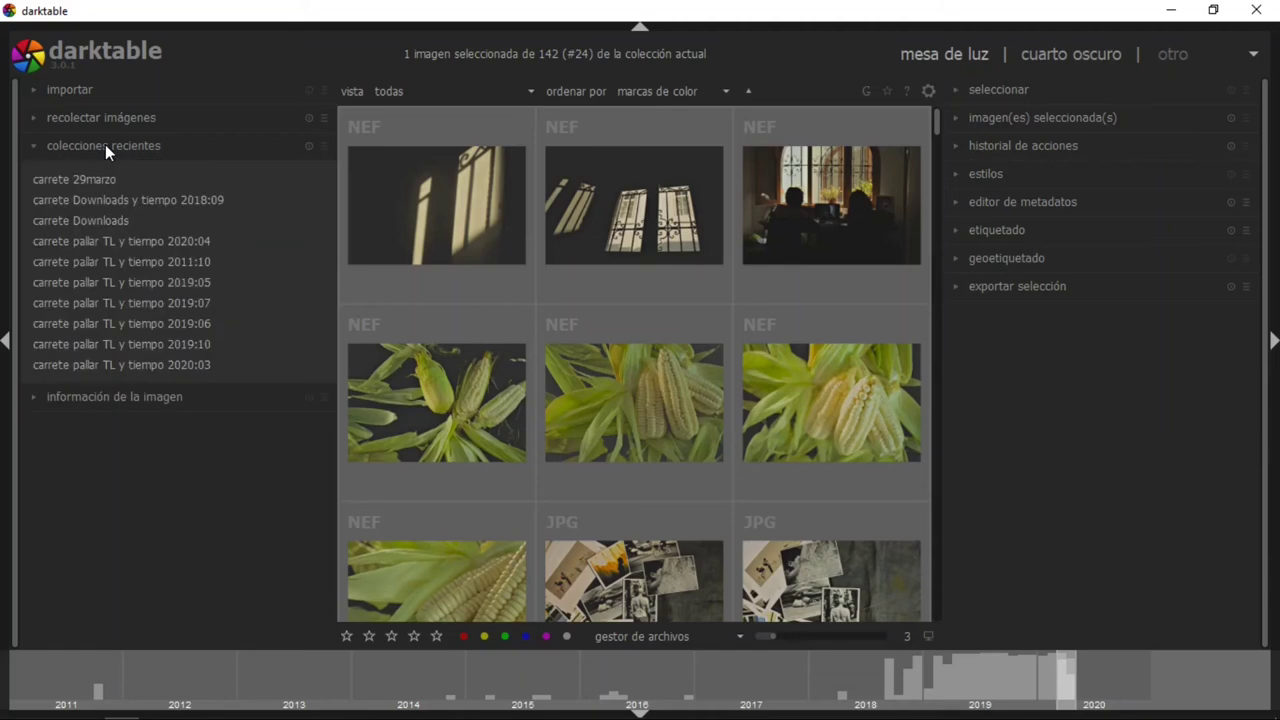
{"action": "left_click", "coordinate": [110, 146]}
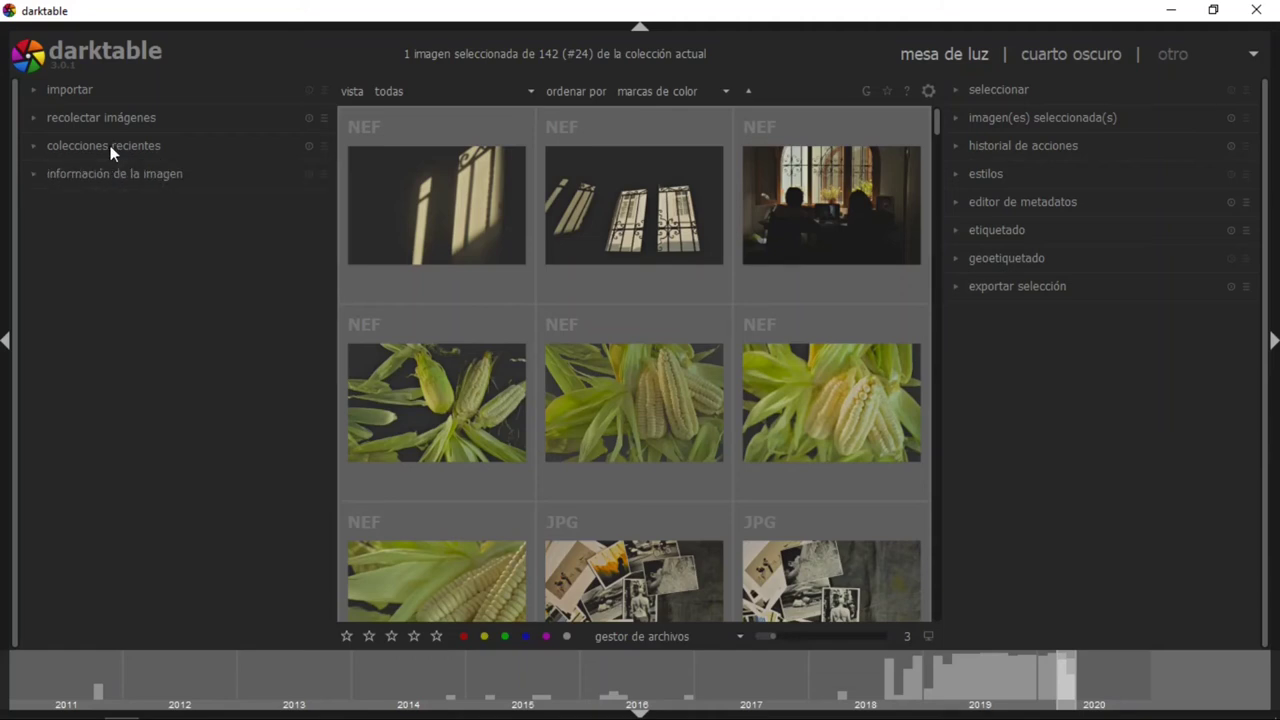
{"action": "left_click", "coordinate": [118, 175]}
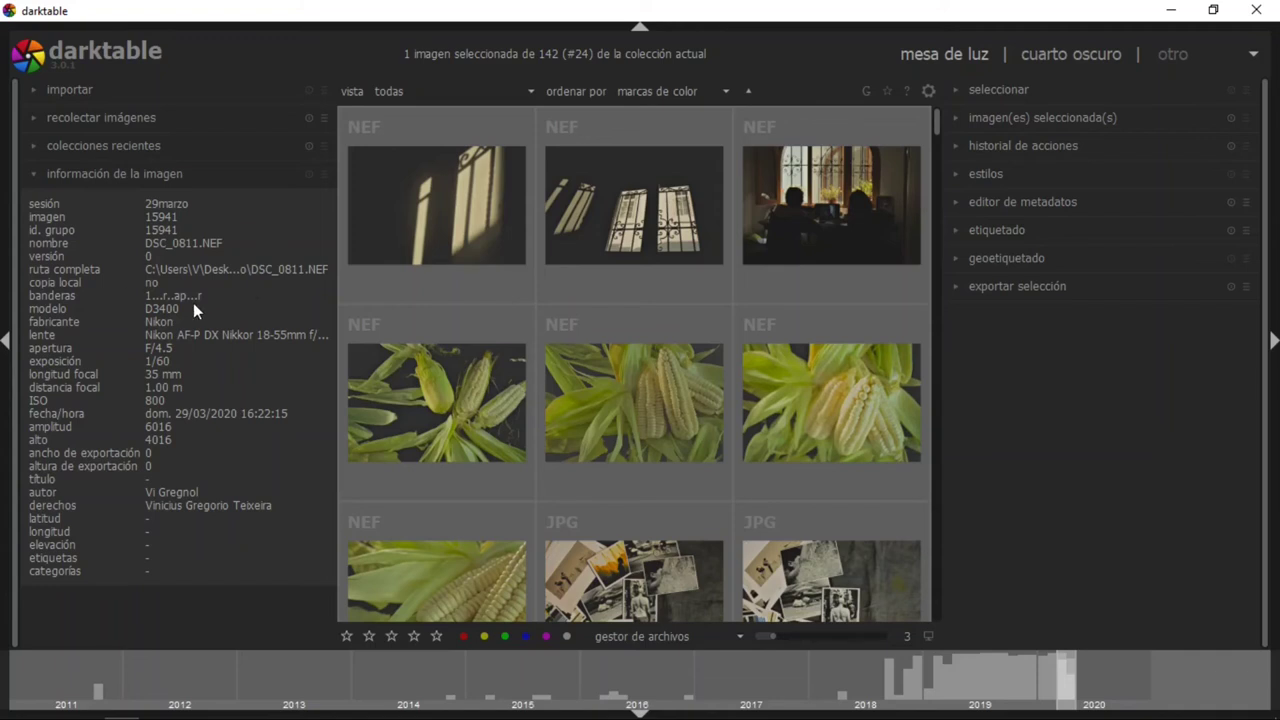
{"action": "left_click", "coordinate": [417, 222]}
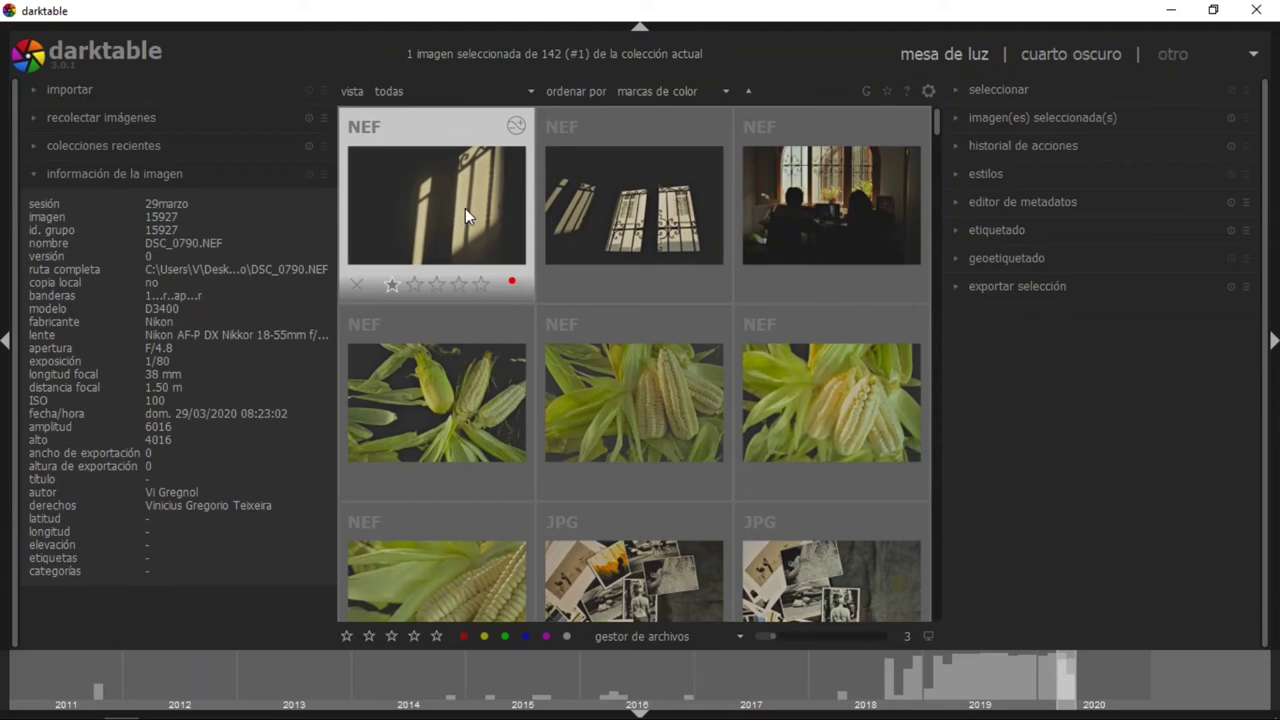
Select all 142 images, clear the selection, and expand the selected-images actions module
{"action": "left_click", "coordinate": [137, 176]}
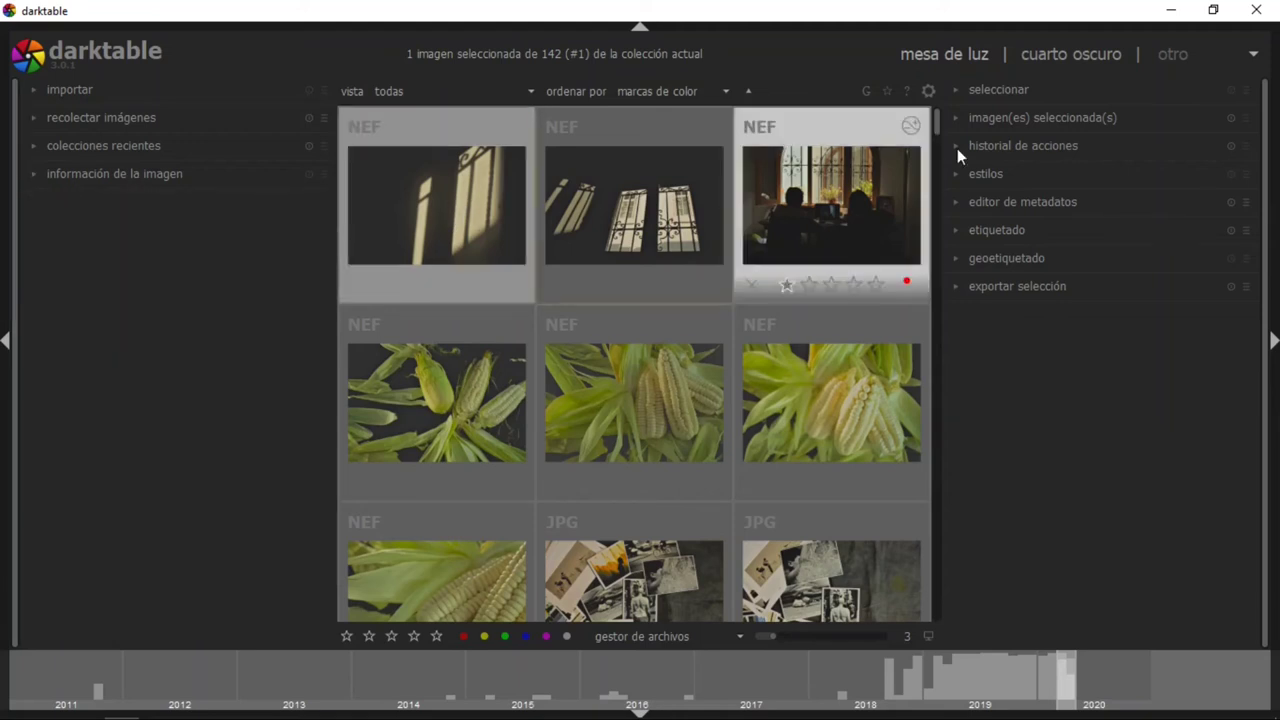
{"action": "left_click", "coordinate": [998, 92]}
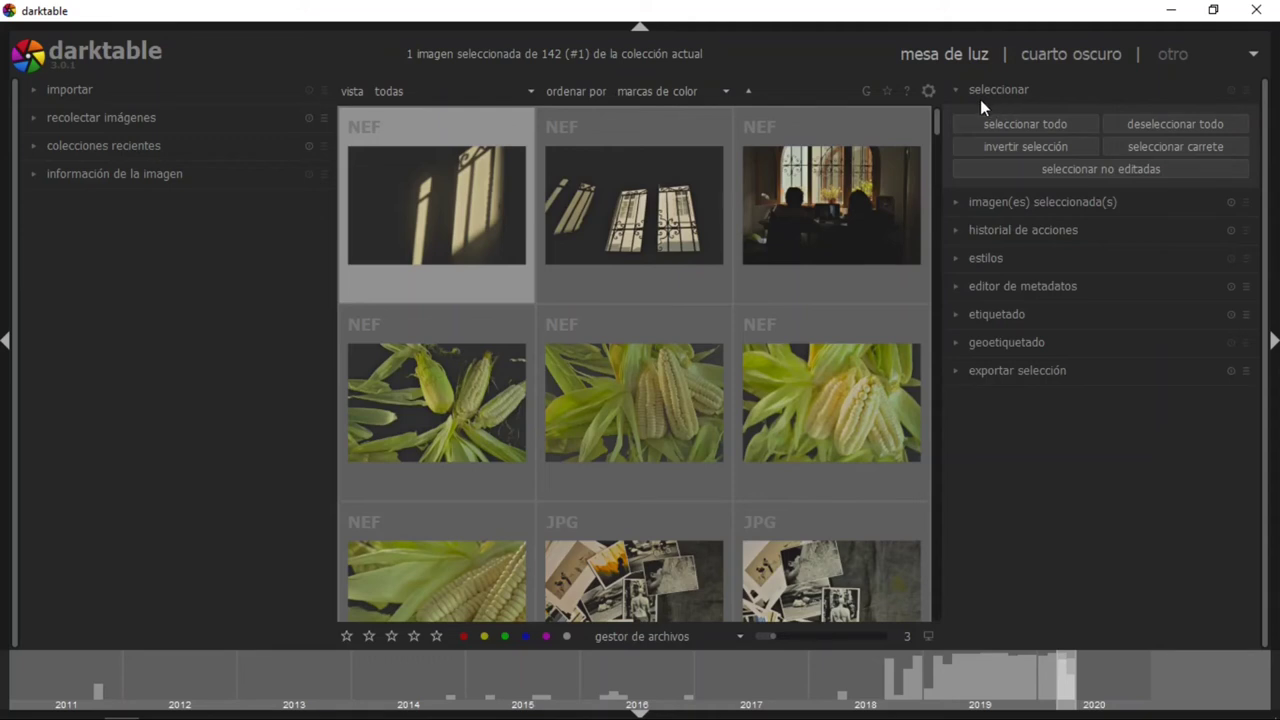
{"action": "left_click", "coordinate": [1059, 124]}
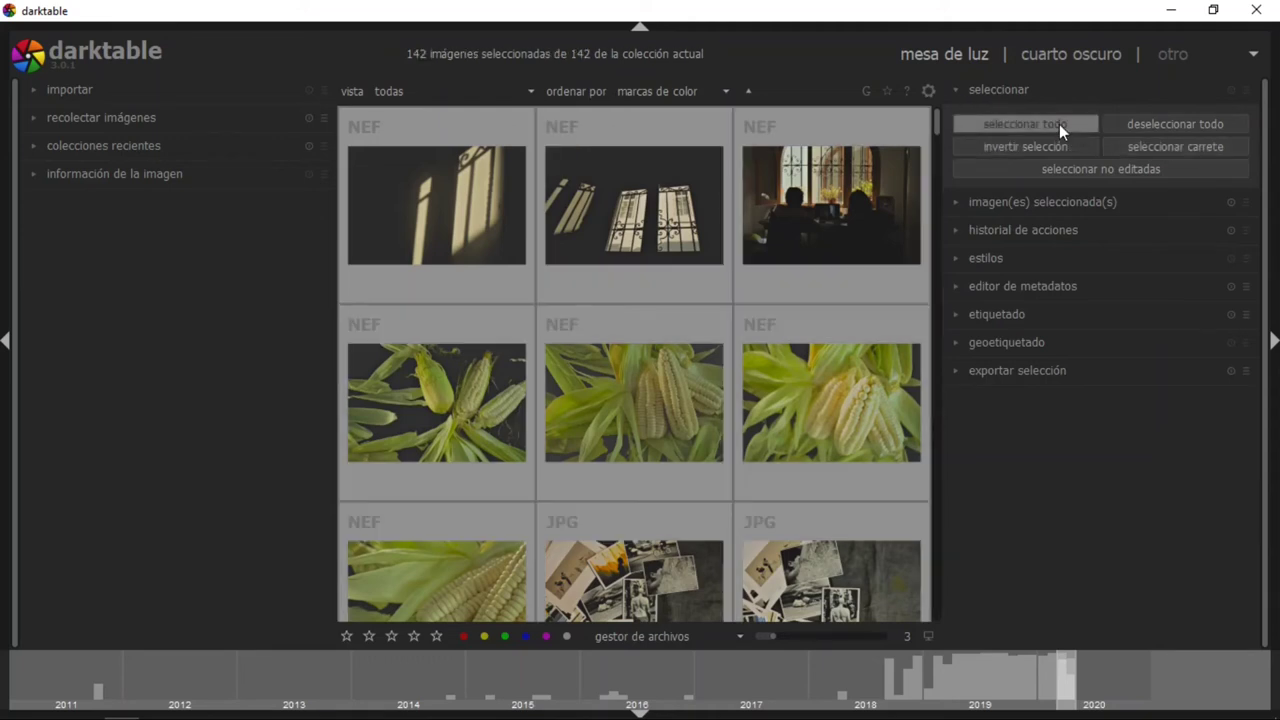
{"action": "left_click", "coordinate": [1125, 127]}
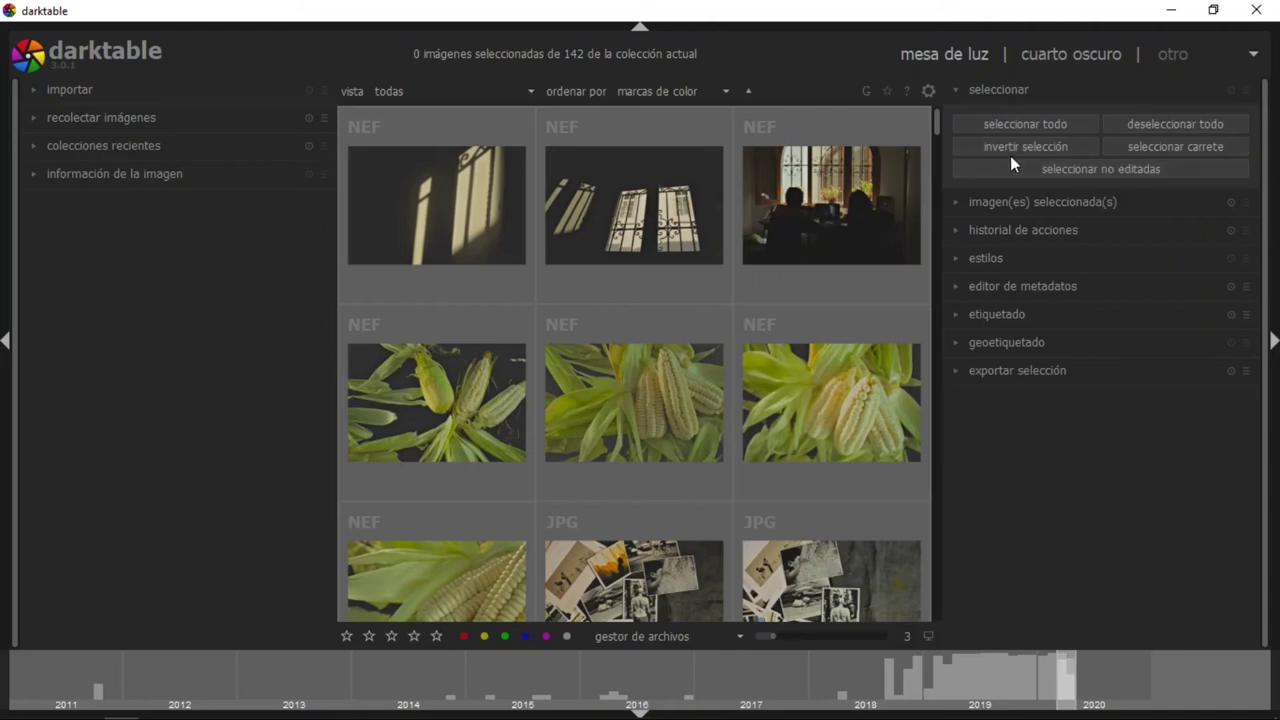
{"action": "left_click", "coordinate": [1010, 90]}
{"action": "left_click", "coordinate": [1052, 121]}
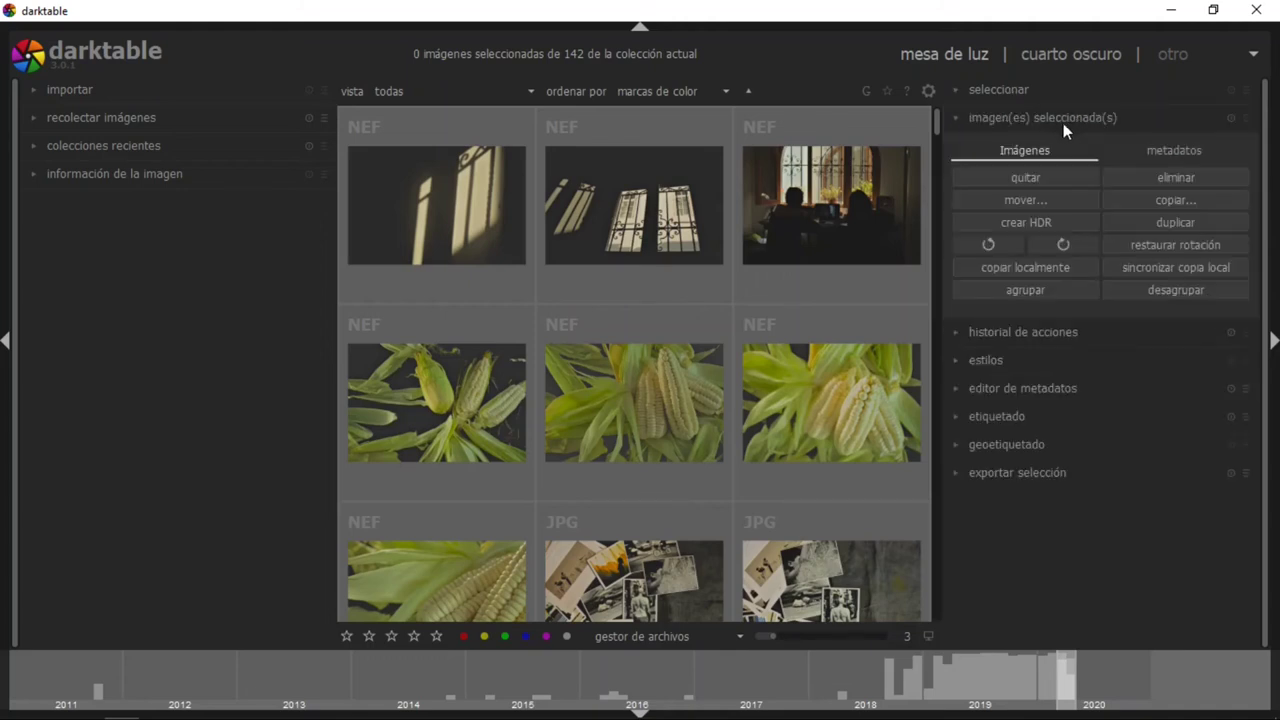
Select the third photo of figures by the bright window and expand 'historial de acciones'
{"action": "left_click", "coordinate": [815, 179]}
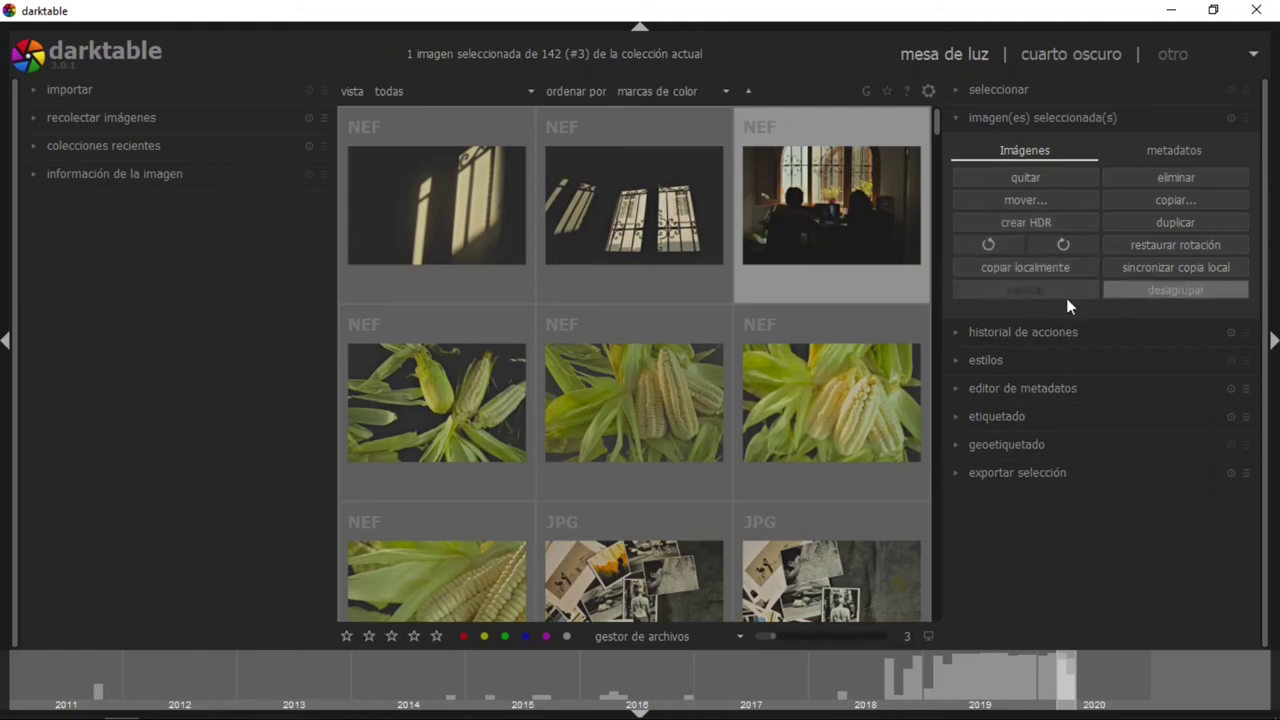
{"action": "left_click", "coordinate": [1027, 122]}
{"action": "left_click", "coordinate": [1034, 150]}
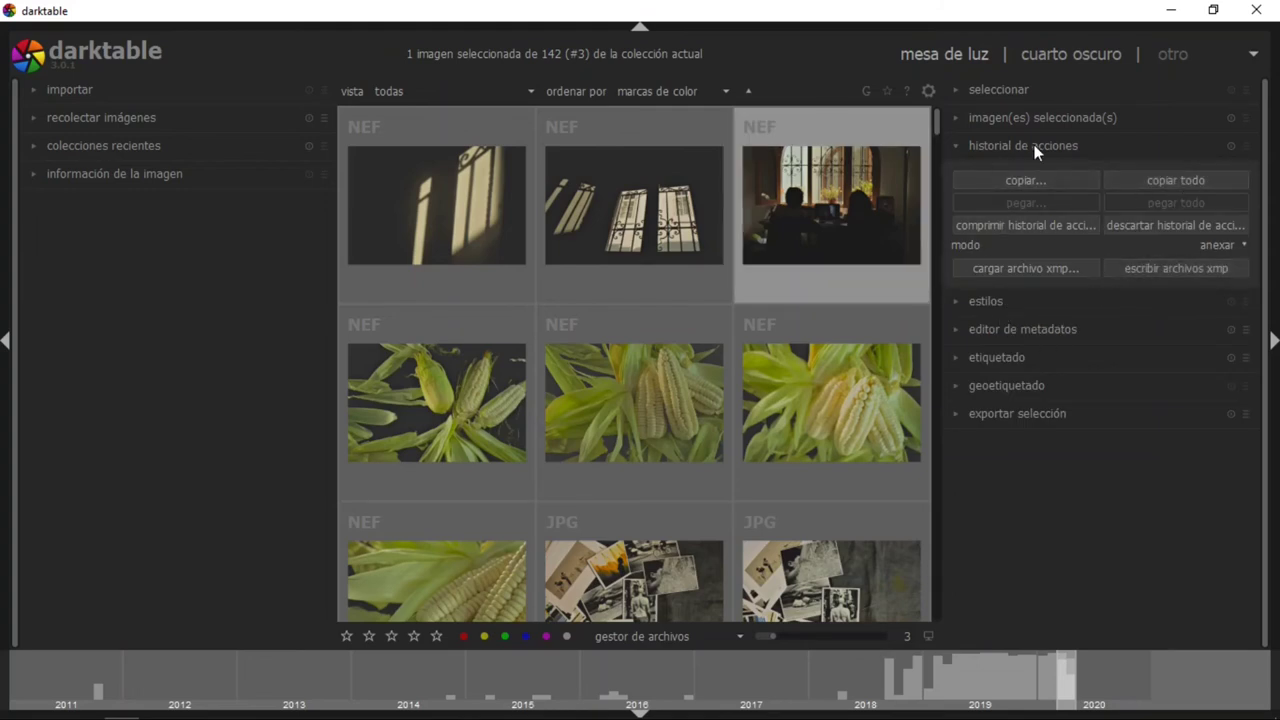
{"action": "mouse_move", "coordinate": [831, 205]}
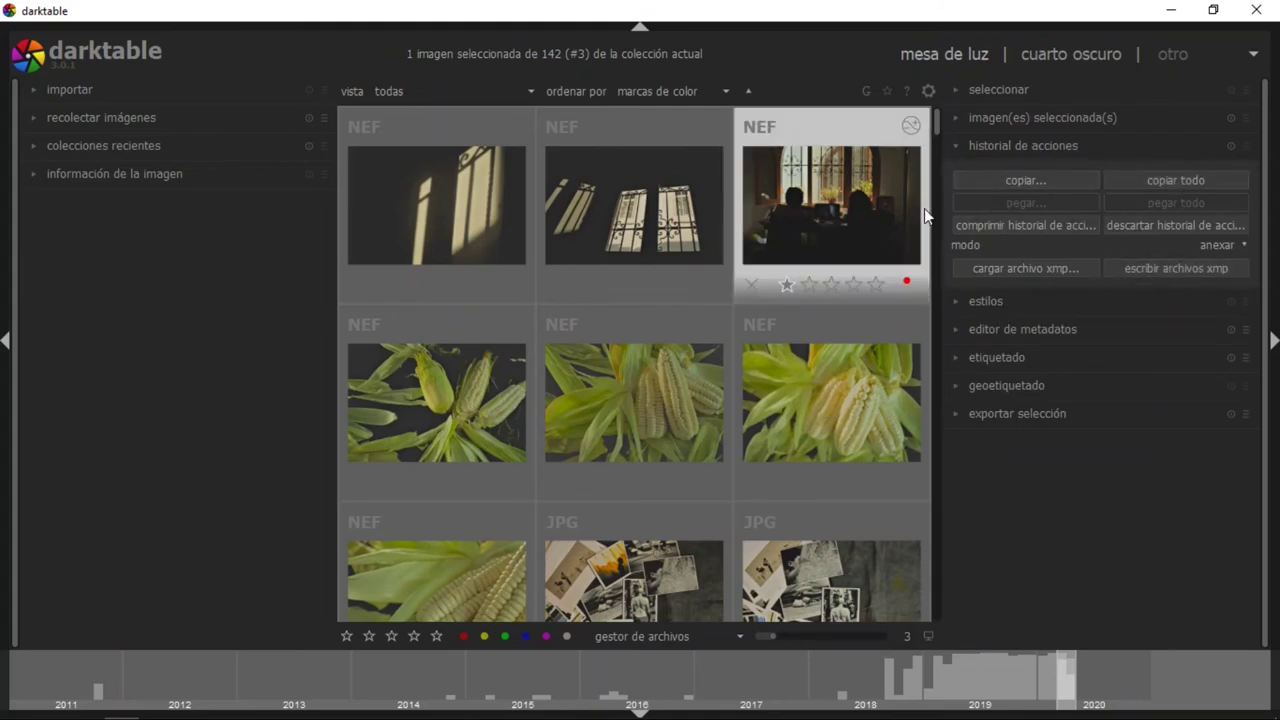
Browse the 'estilos' list, then expand 'editor de metadatos' showing title, description, author and rights fields
{"action": "left_click", "coordinate": [1010, 146]}
{"action": "left_click", "coordinate": [1000, 175]}
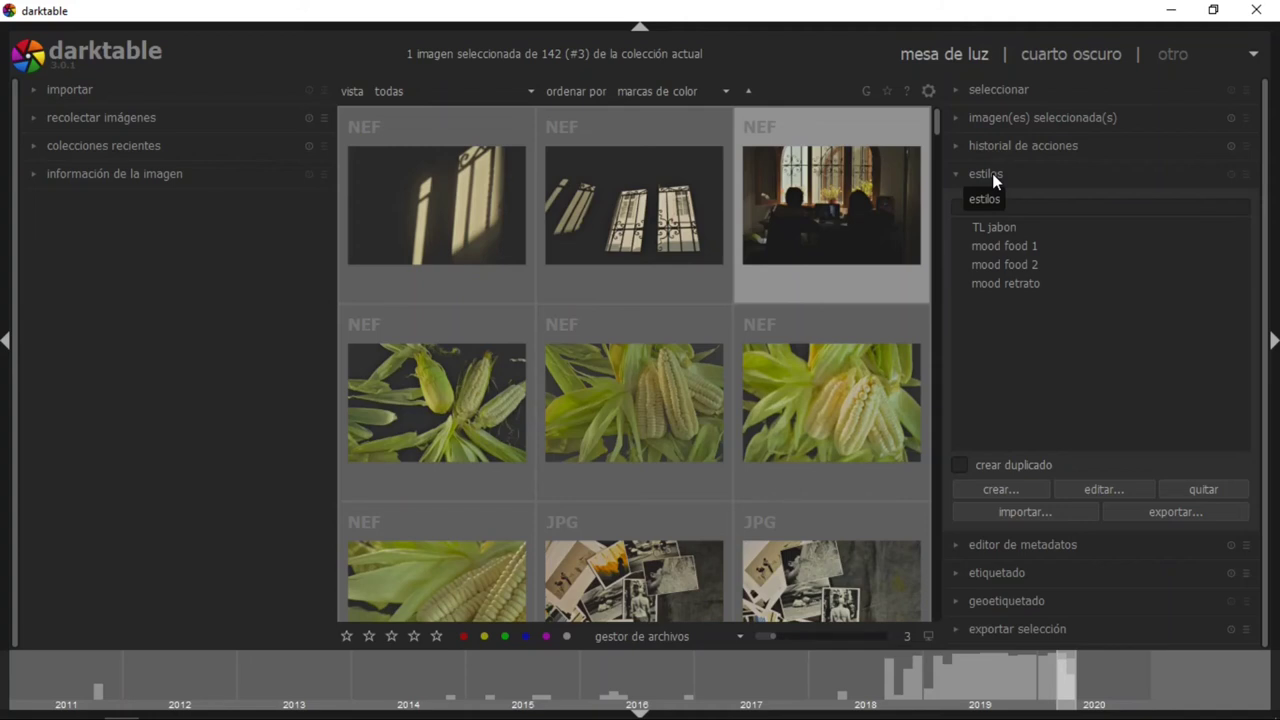
{"action": "left_click", "coordinate": [992, 173]}
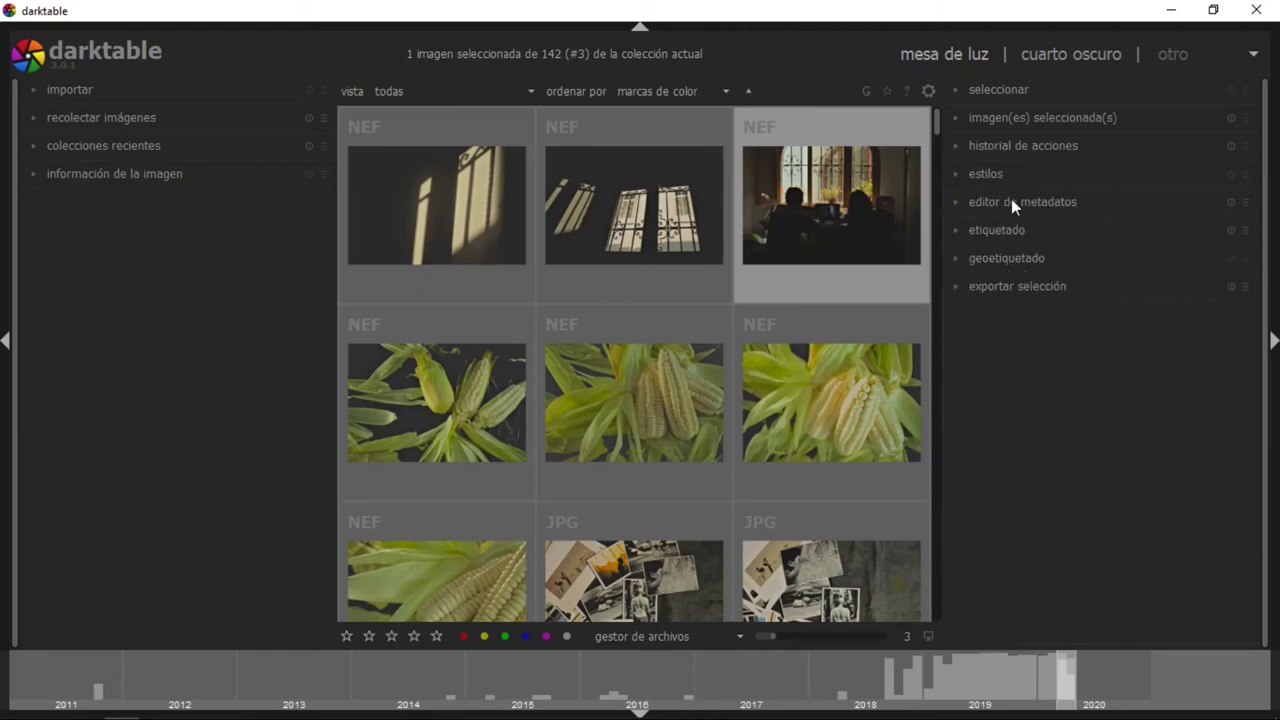
{"action": "left_click", "coordinate": [1007, 202]}
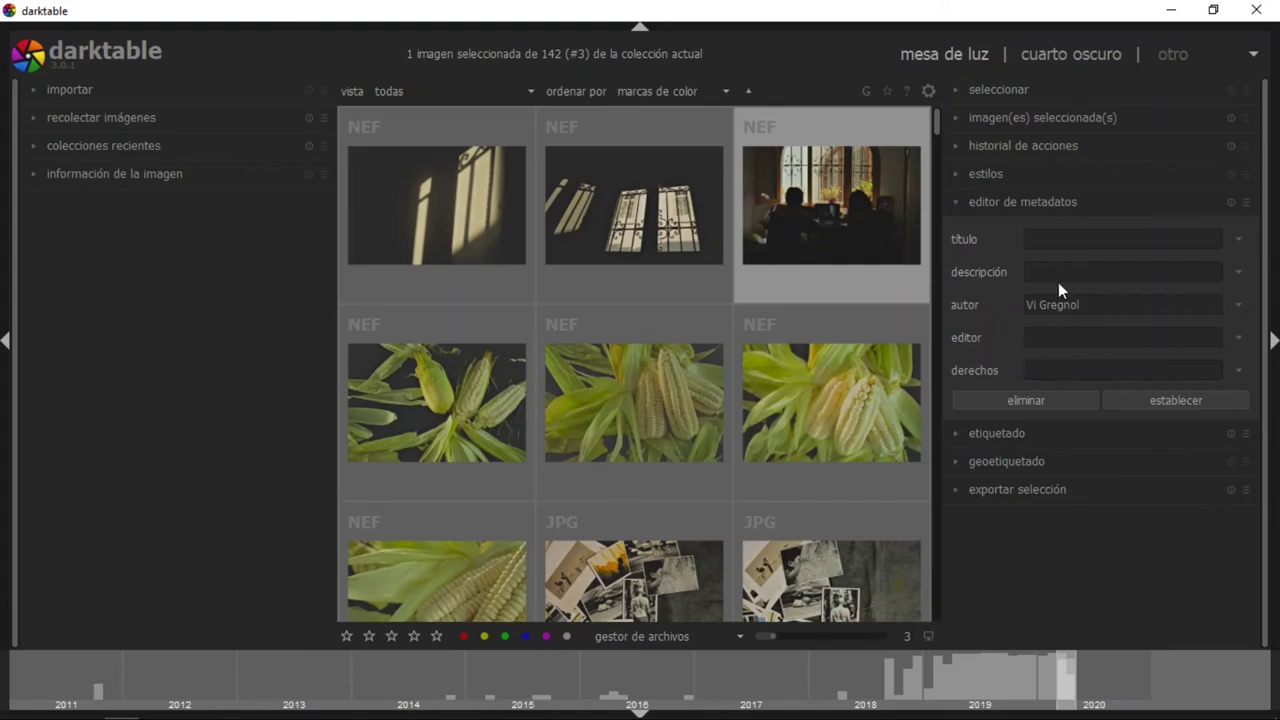
Review 'etiquetado' and 'geoetiquetado', then expand 'exportar selección' (disk, JPEG 8-bit, quality 100)
{"action": "left_click", "coordinate": [1040, 204]}
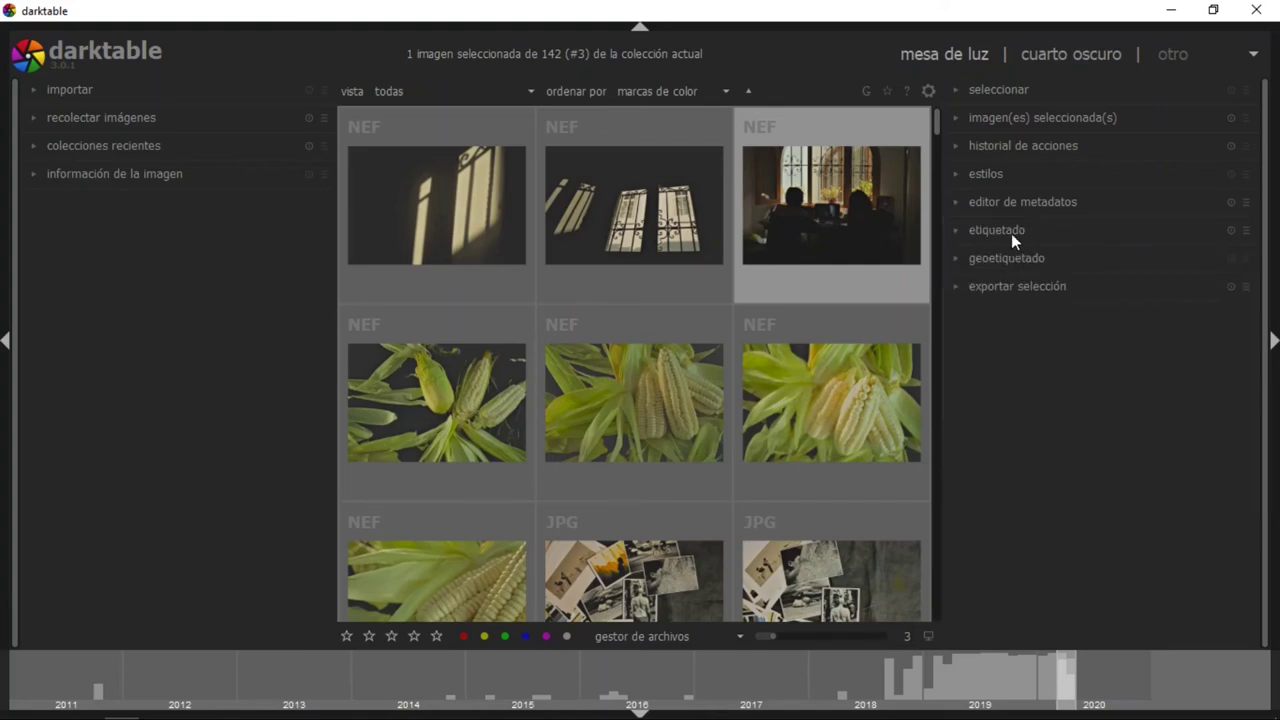
{"action": "left_click", "coordinate": [1010, 233]}
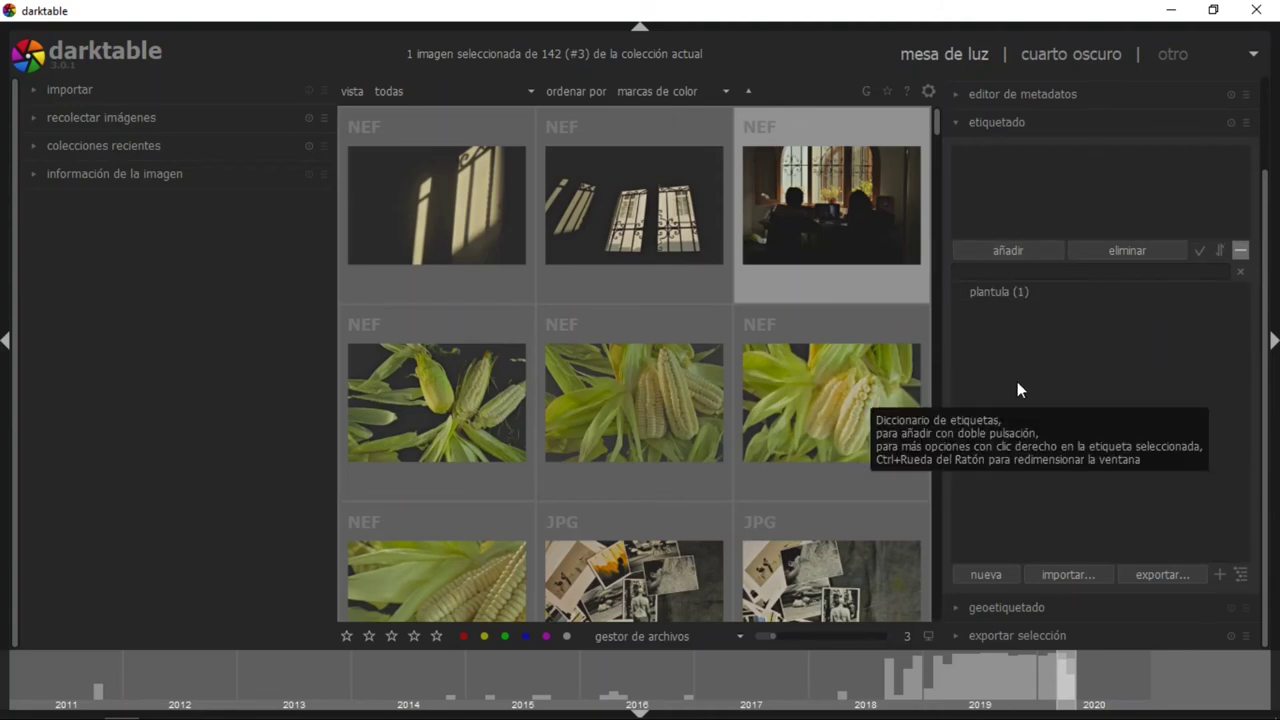
{"action": "left_click", "coordinate": [1013, 124]}
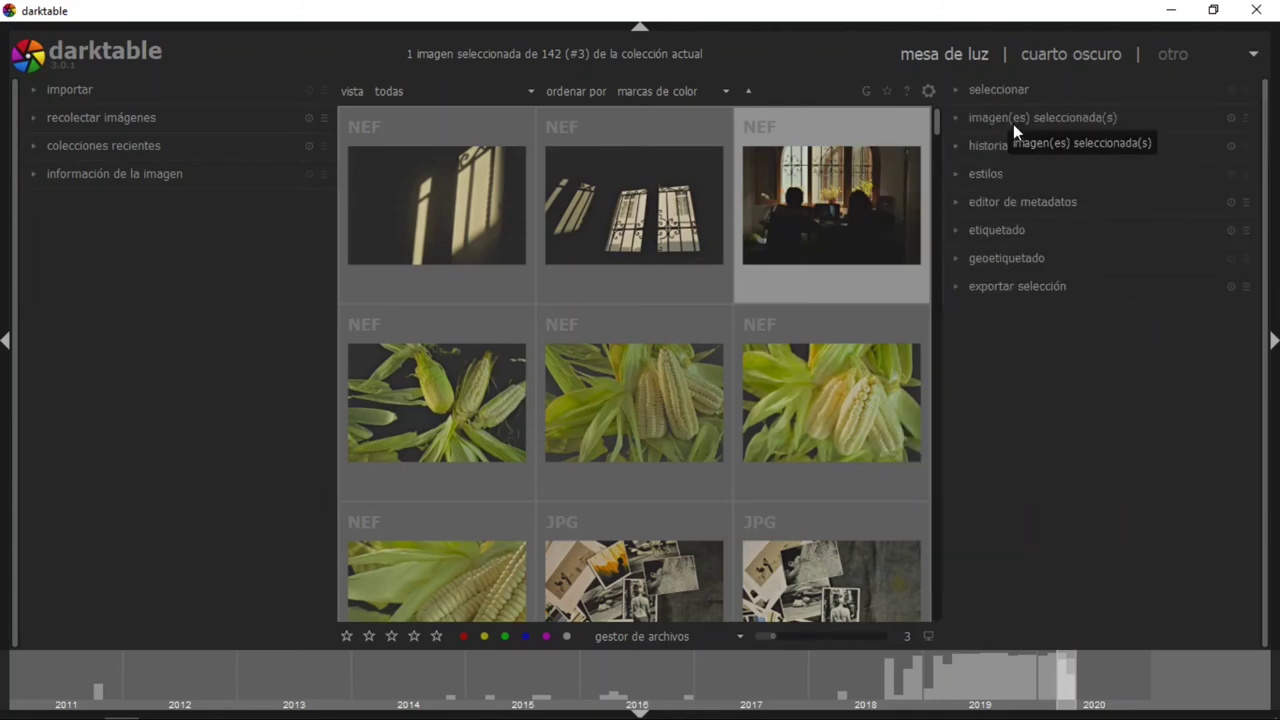
{"action": "left_click", "coordinate": [1006, 258]}
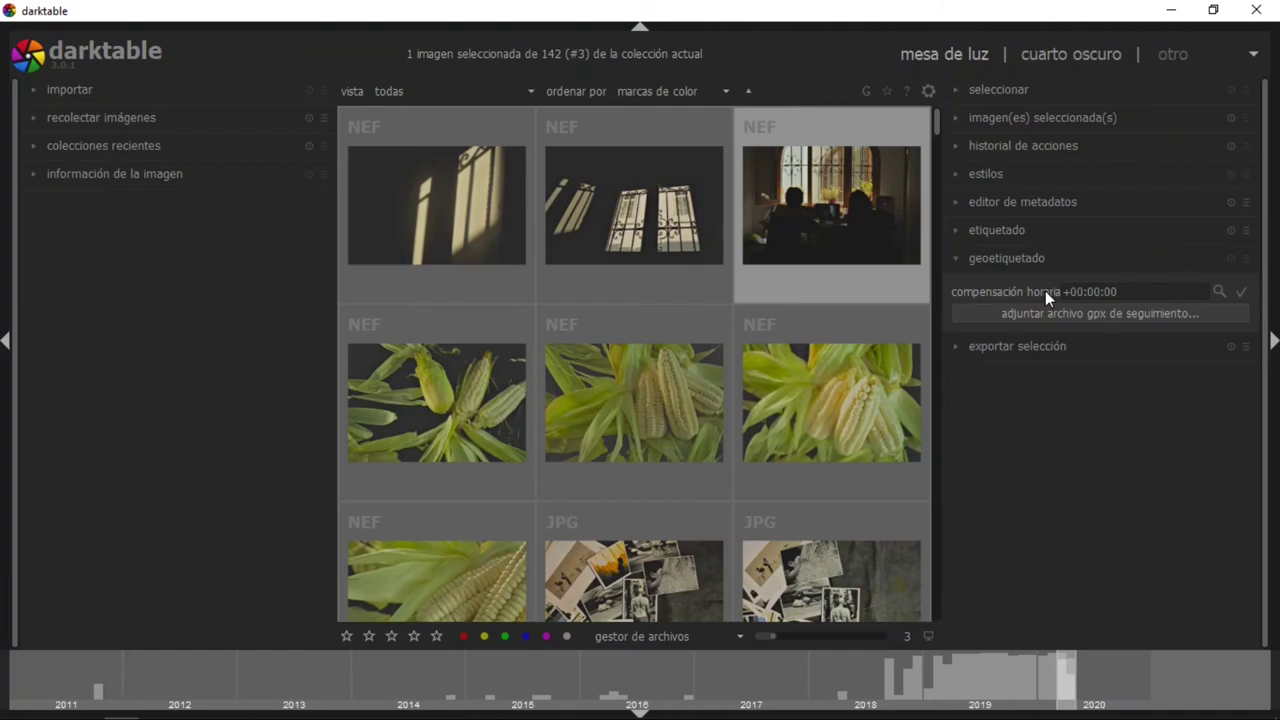
{"action": "left_click", "coordinate": [1006, 258]}
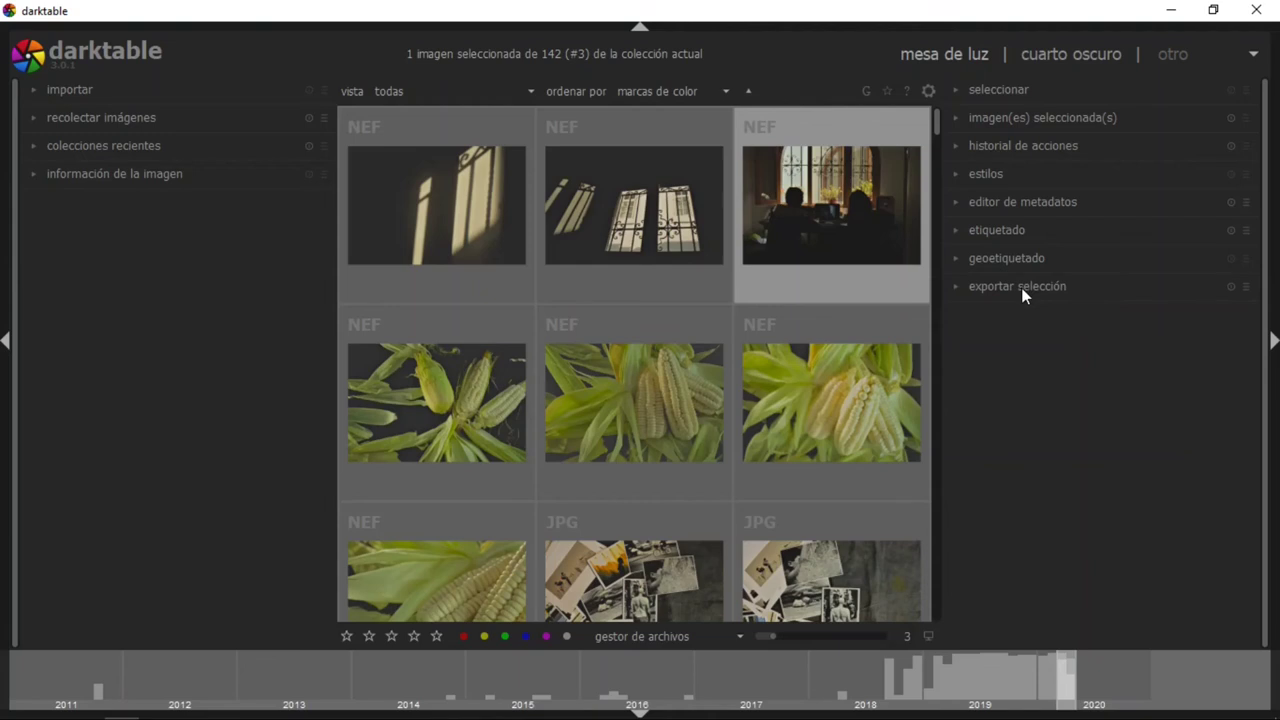
{"action": "left_click", "coordinate": [1021, 288]}
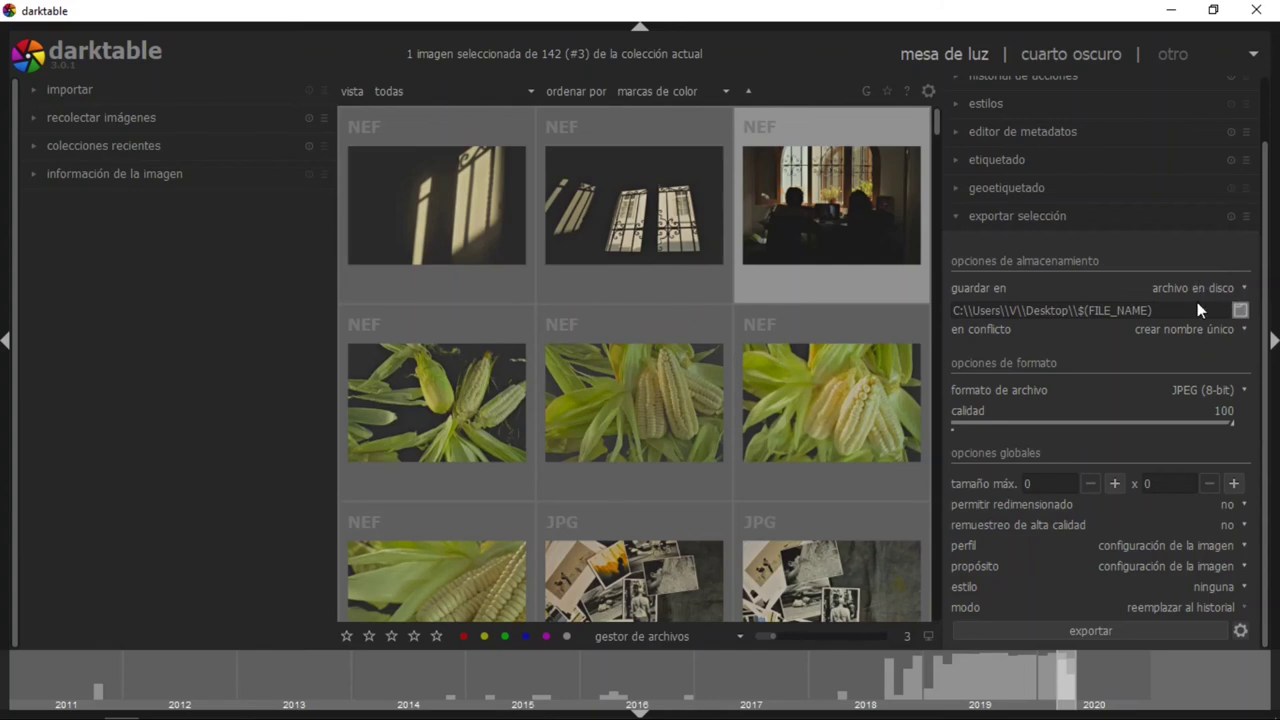
Check the export folder chooser without changes, then list the 'guardar en' storage targets
{"action": "left_click", "coordinate": [1240, 310]}
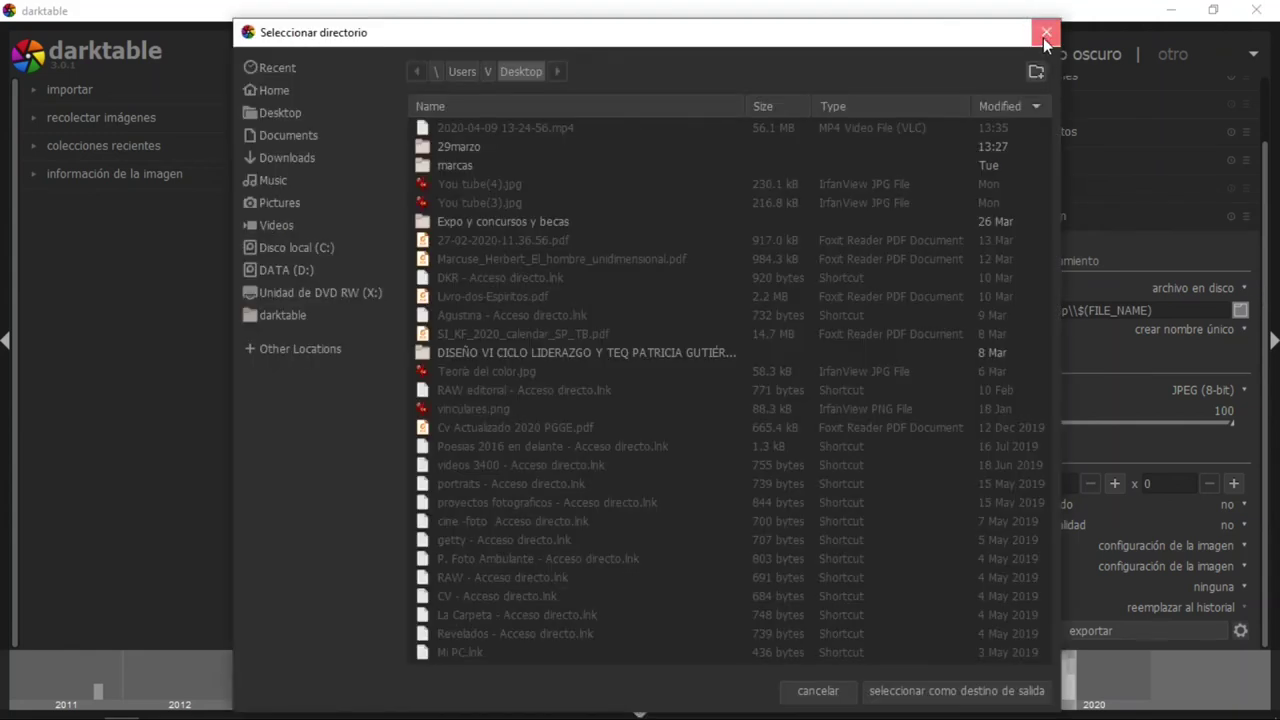
{"action": "left_click", "coordinate": [1043, 37]}
{"action": "left_click", "coordinate": [1229, 290]}
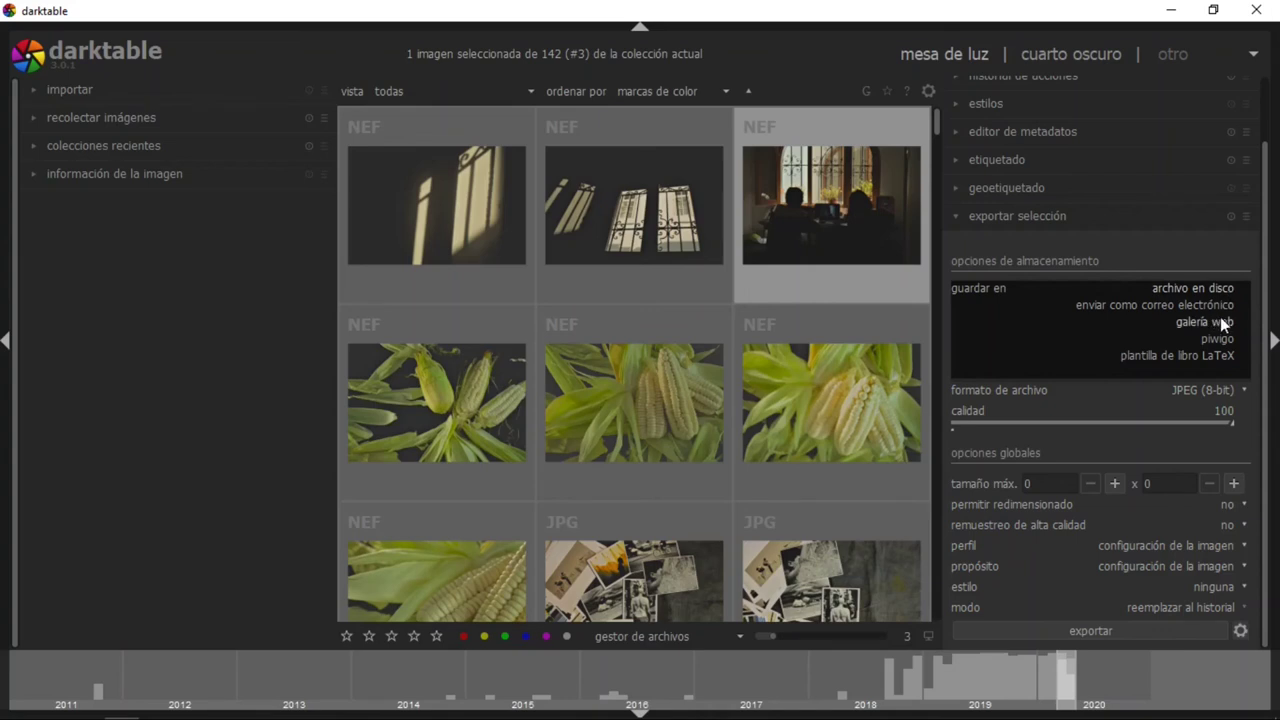
Keep 'archivo en disco' with JPEG (8-bit) format after reviewing formats, and select the second photo
{"action": "left_click", "coordinate": [1203, 256]}
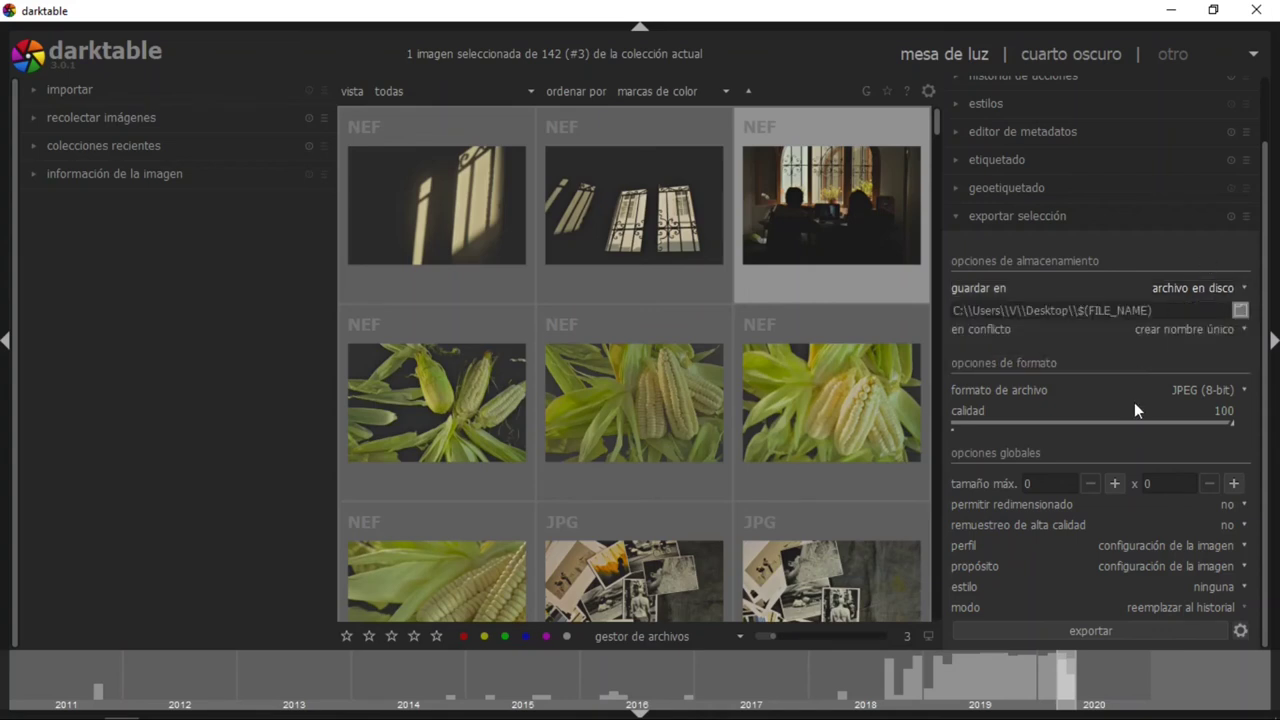
{"action": "left_click", "coordinate": [1239, 390]}
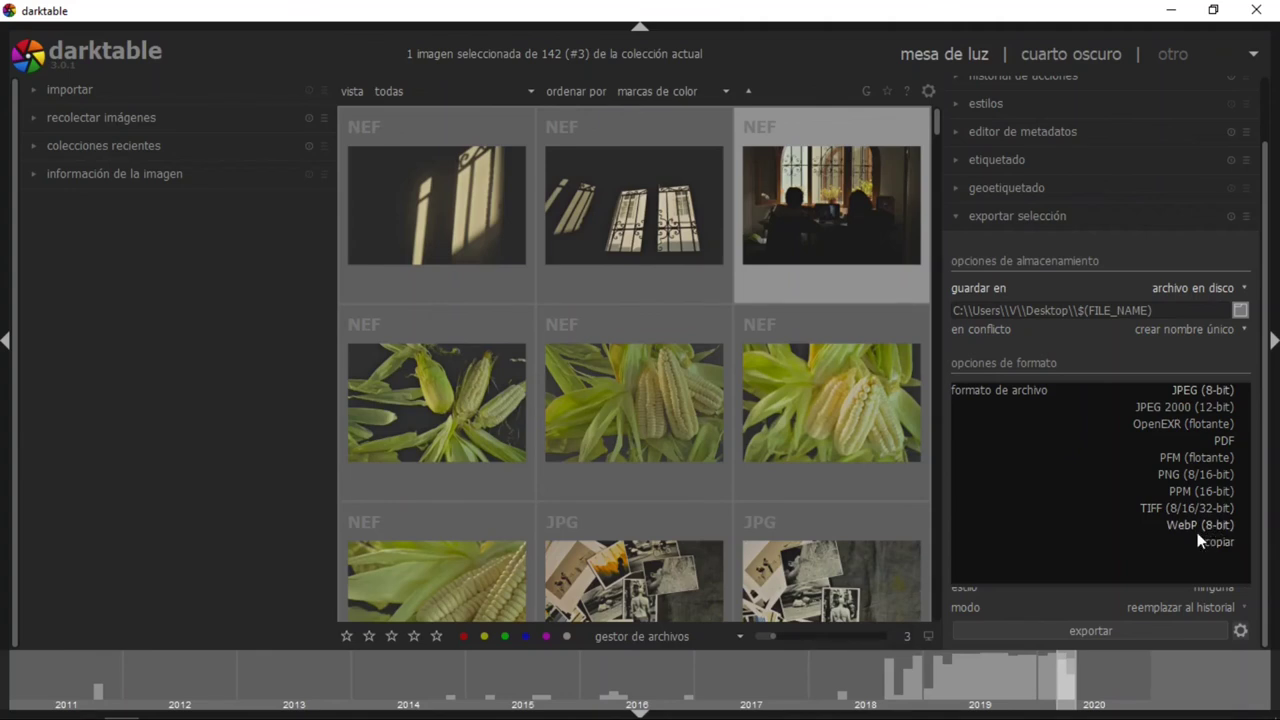
{"action": "left_click", "coordinate": [1203, 392]}
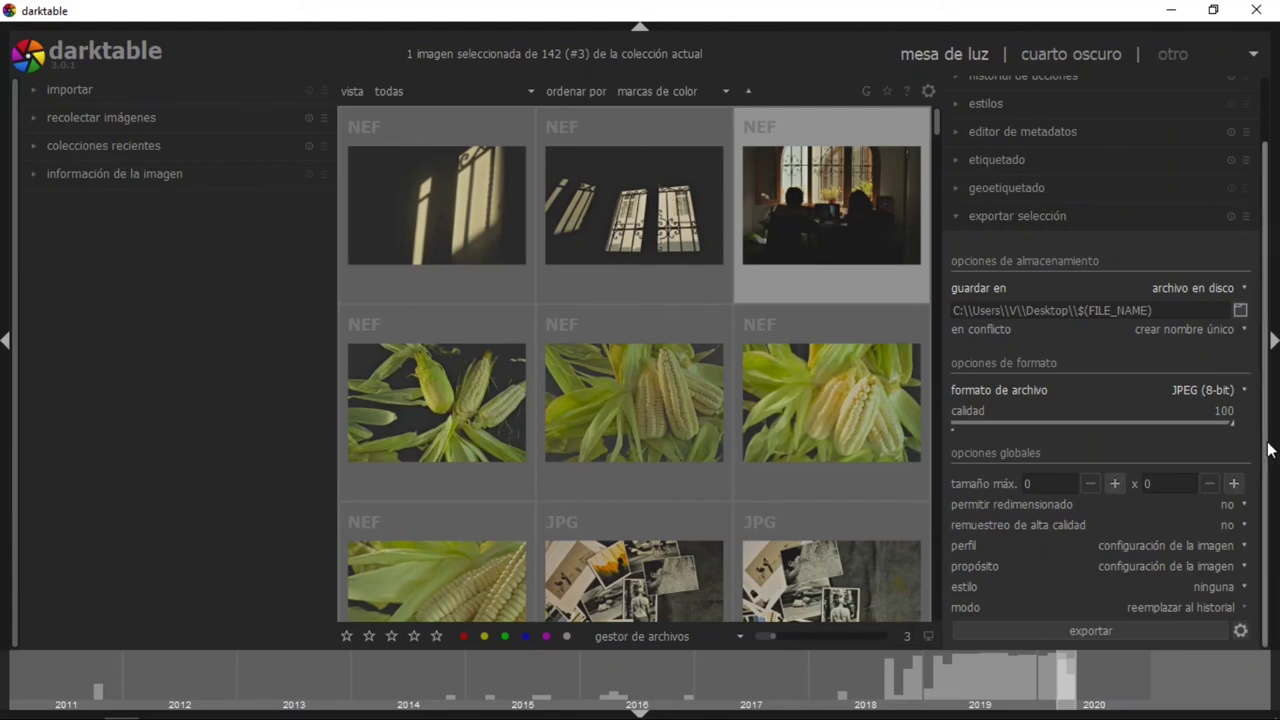
{"action": "left_click", "coordinate": [1240, 391]}
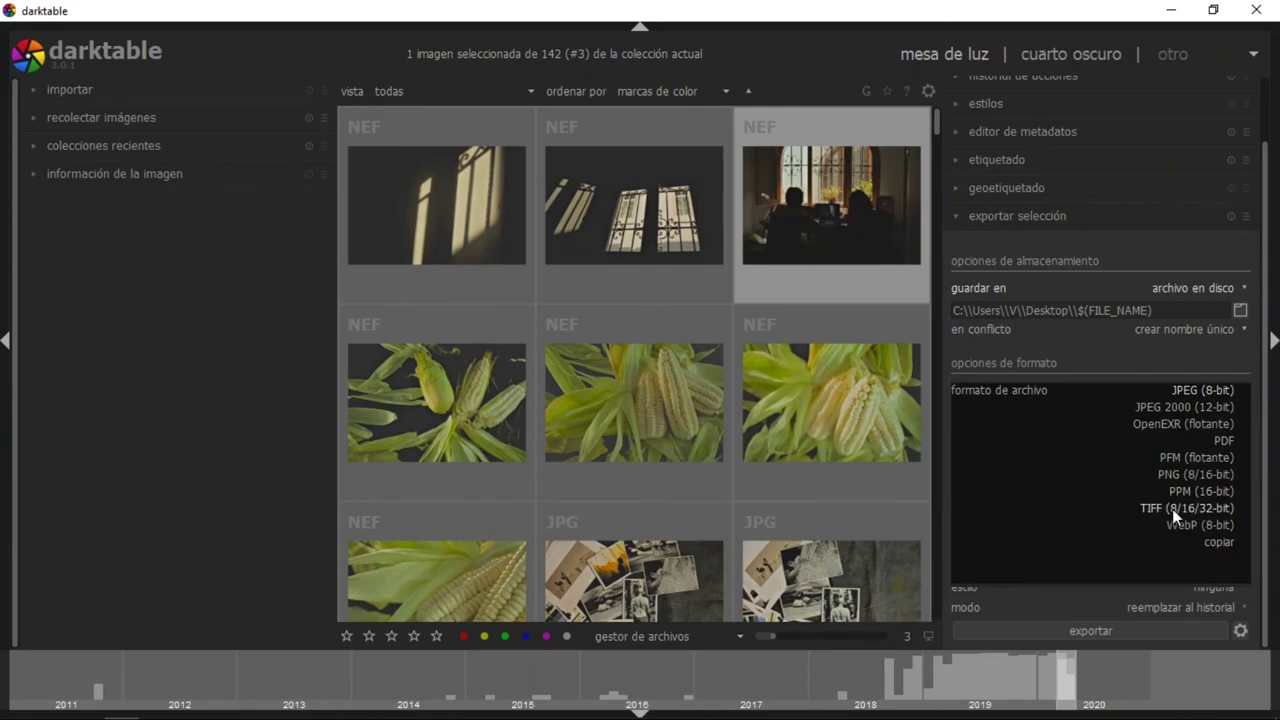
{"action": "left_click", "coordinate": [1226, 364]}
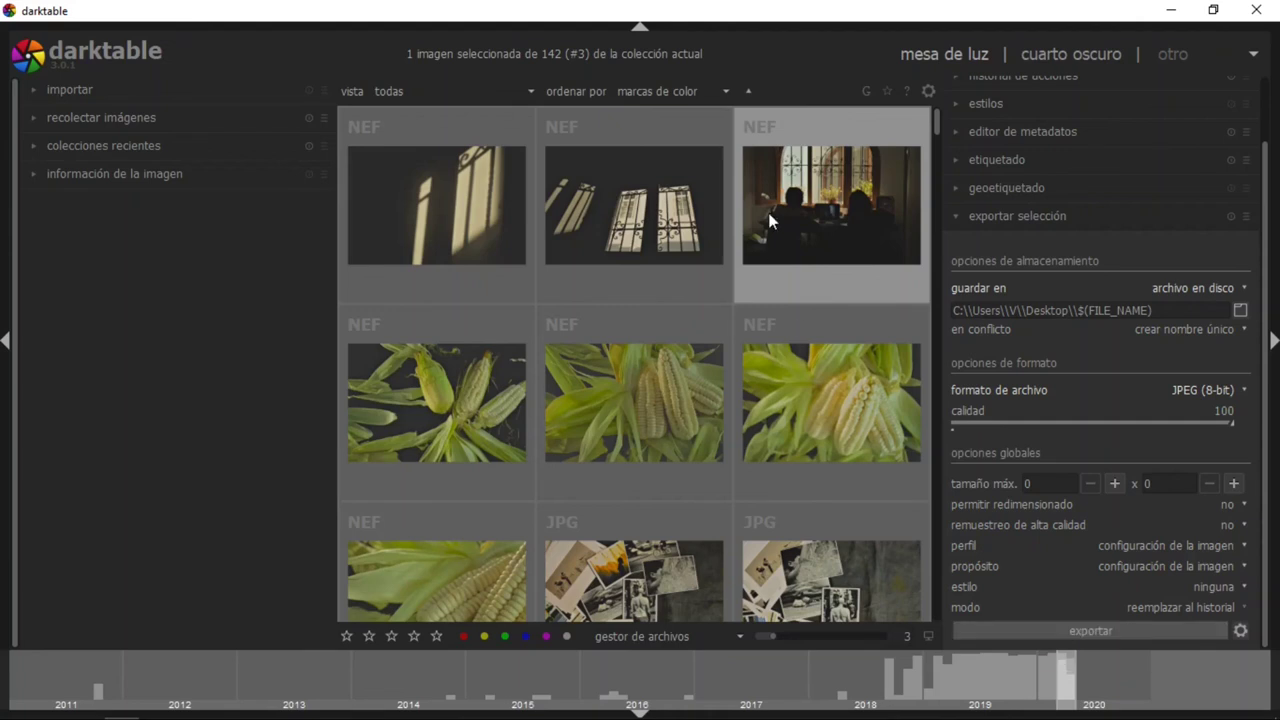
{"action": "left_click", "coordinate": [642, 237]}
{"action": "mouse_move", "coordinate": [831, 205]}
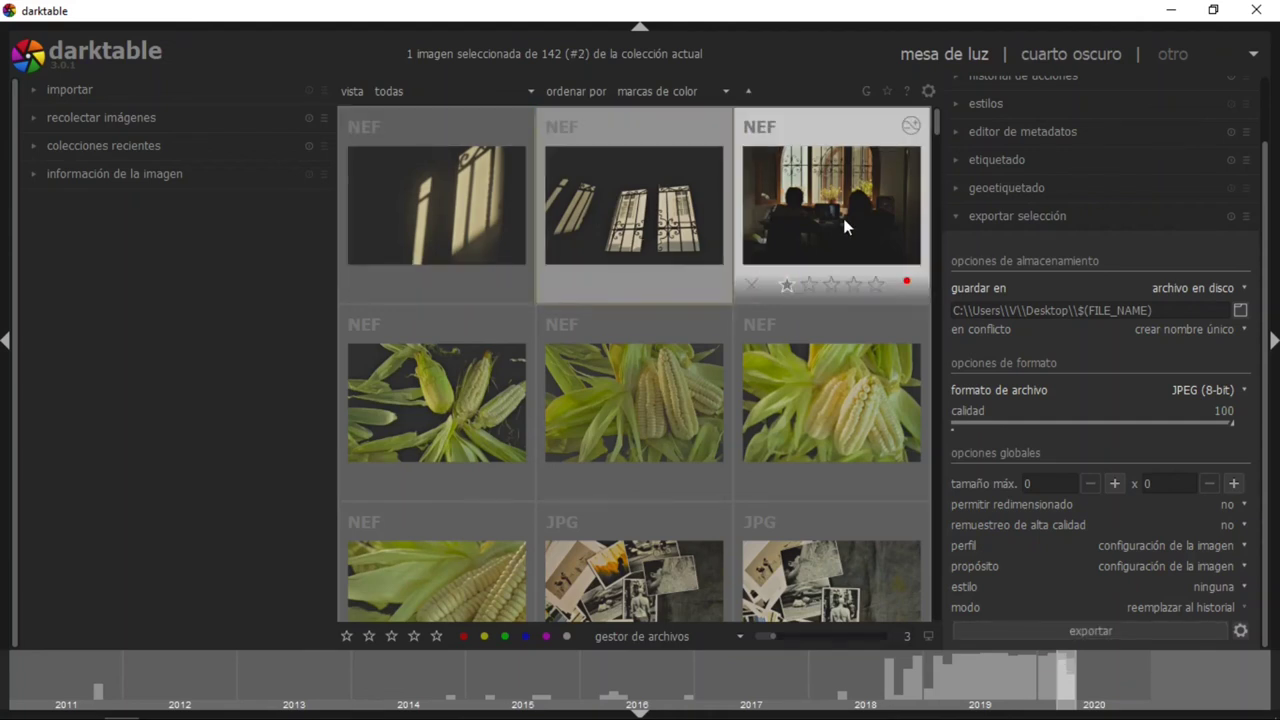
Select the first six photos in the top two rows and collapse 'exportar selección'
{"action": "left_click", "coordinate": [482, 204], "text": "ctrl"}
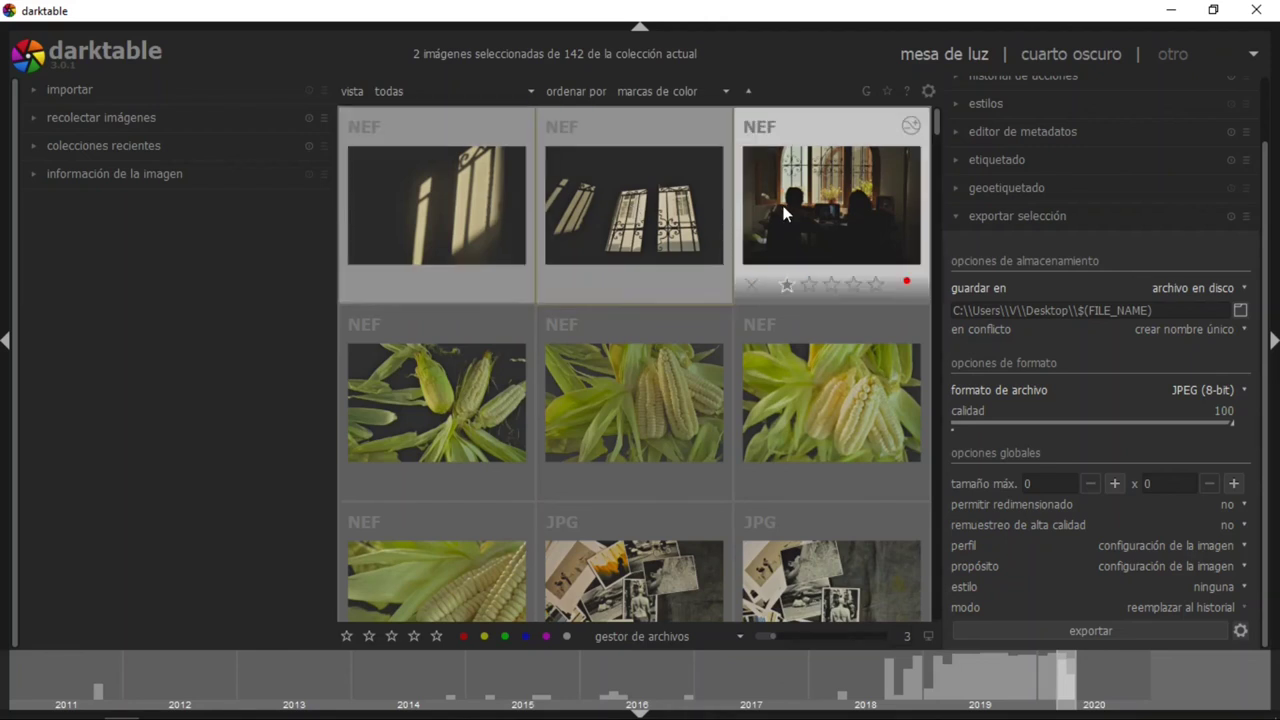
{"action": "left_click", "coordinate": [803, 334], "text": "ctrl"}
{"action": "left_click", "coordinate": [688, 371], "text": "shift"}
{"action": "left_click", "coordinate": [480, 381], "text": "ctrl"}
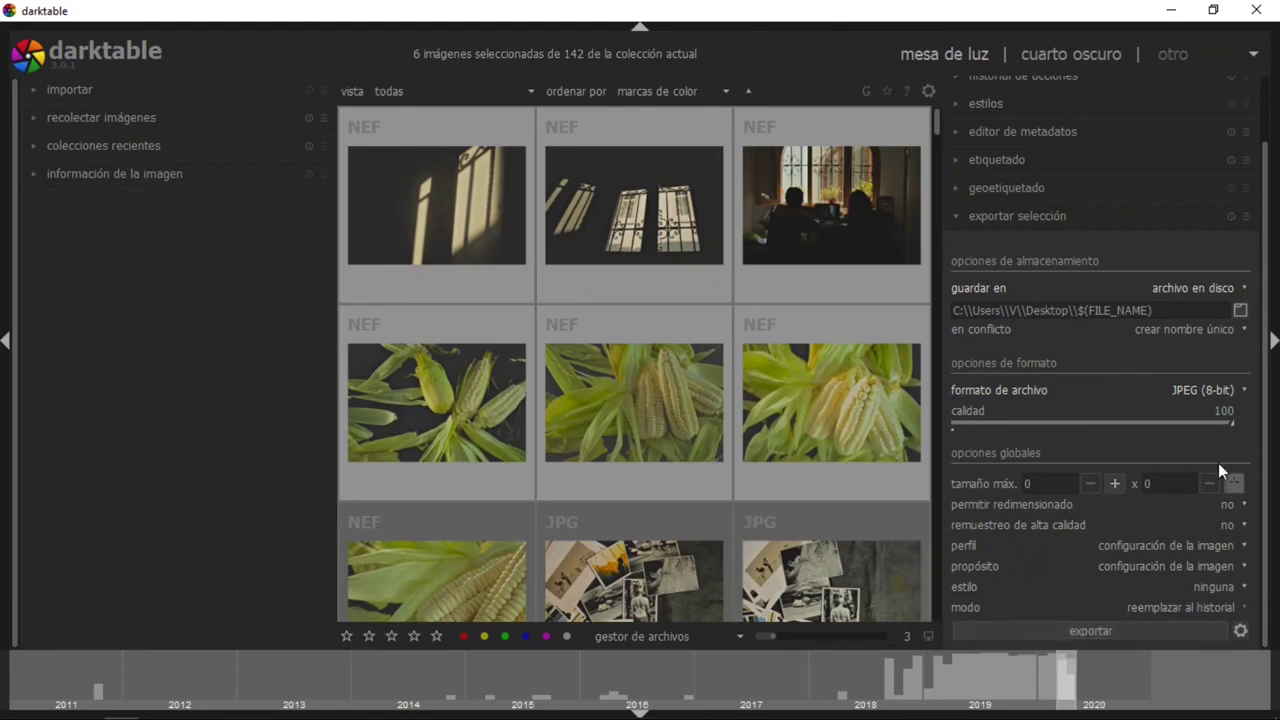
{"action": "left_click", "coordinate": [1010, 215]}
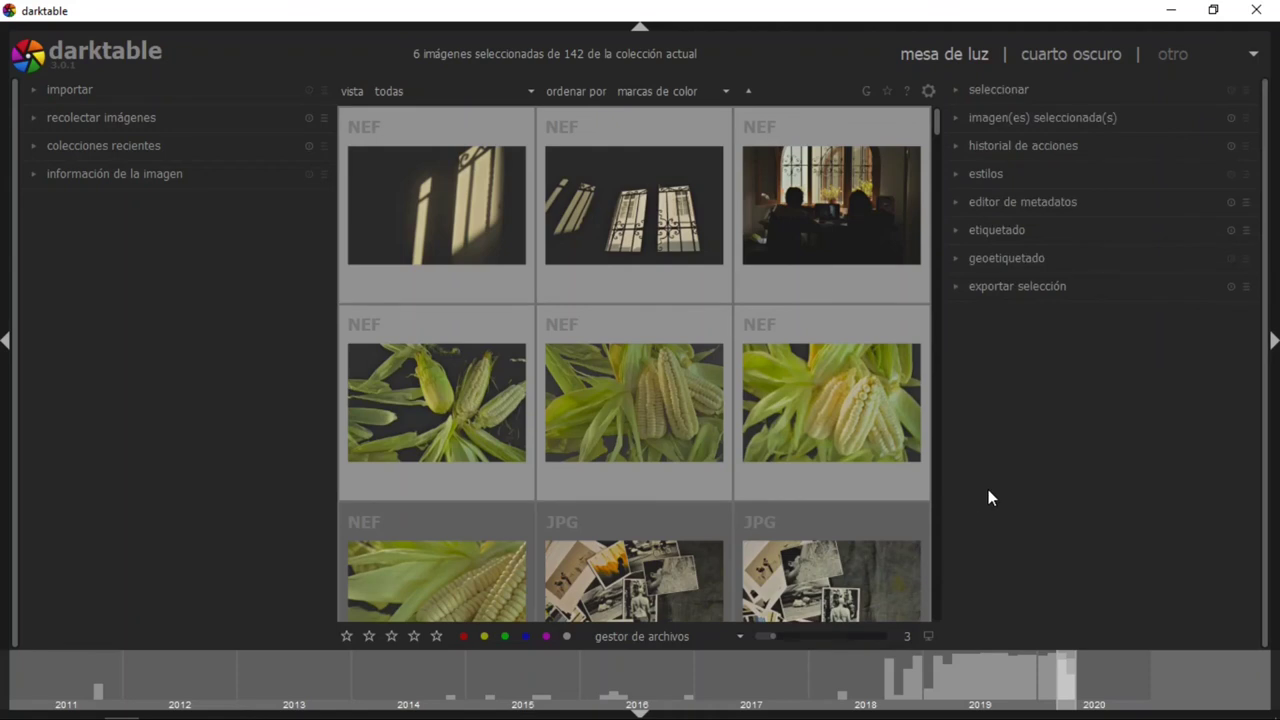